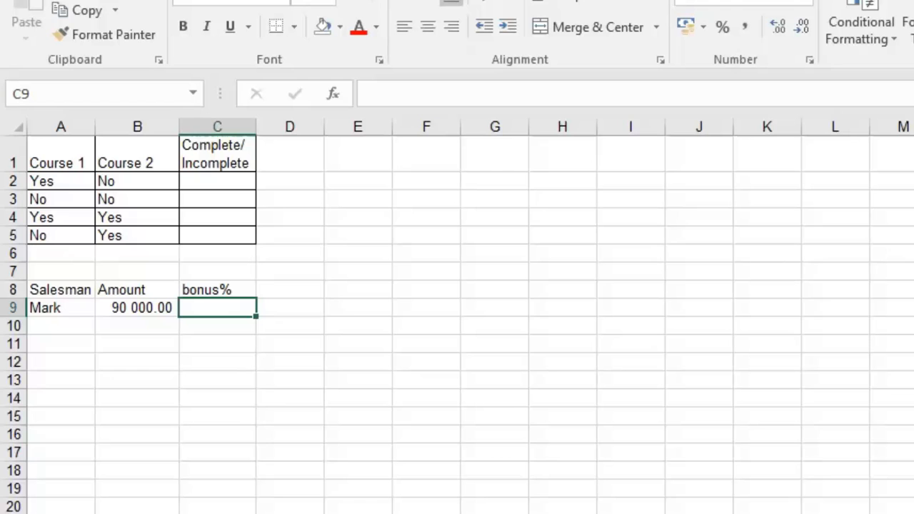
Step: Start an AND formula in the bonus% cell C9 and open its function arguments
click(63, 308)
click(158, 307)
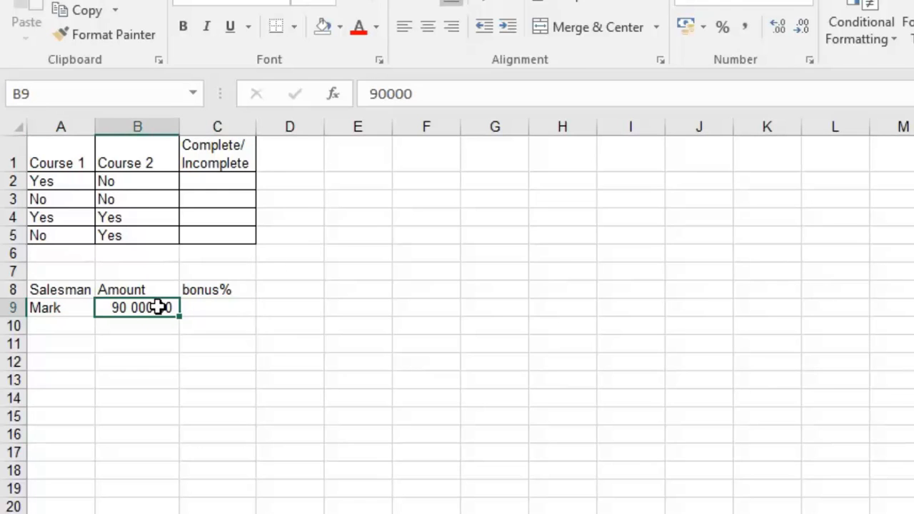
click(217, 305)
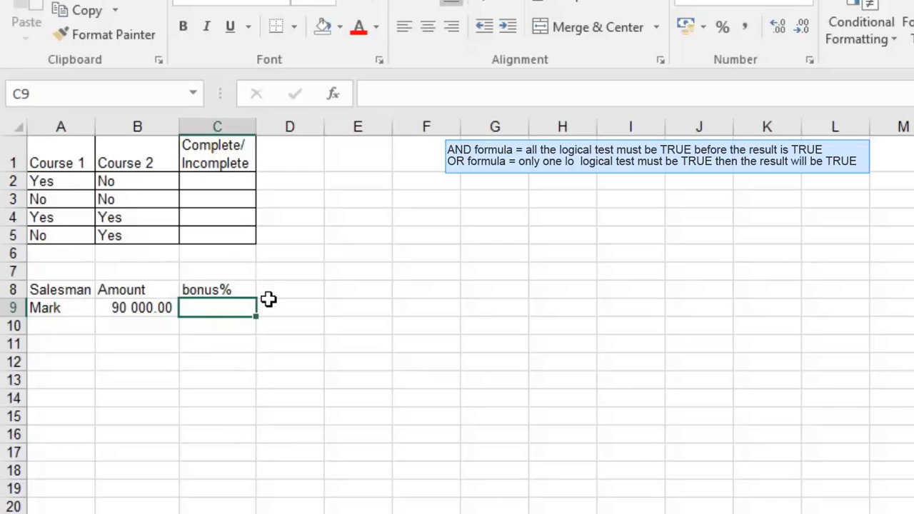
text(=an)
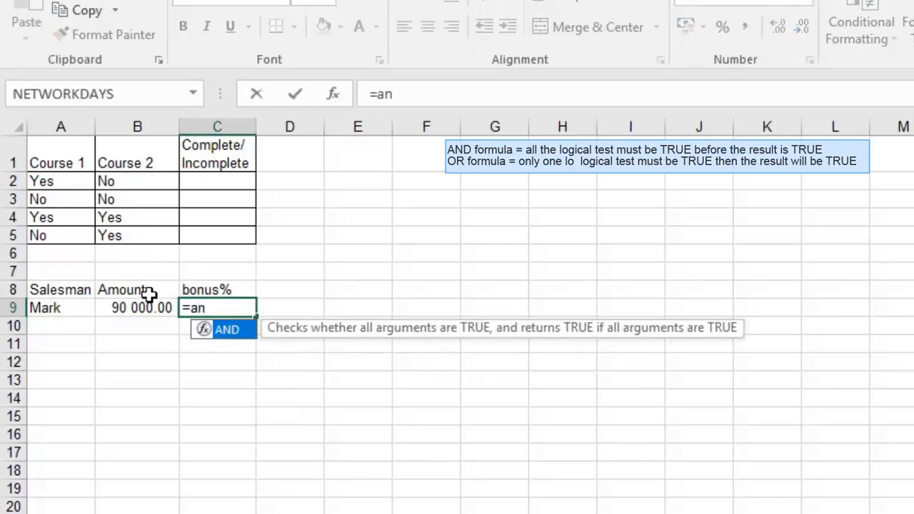
double_click(225, 328)
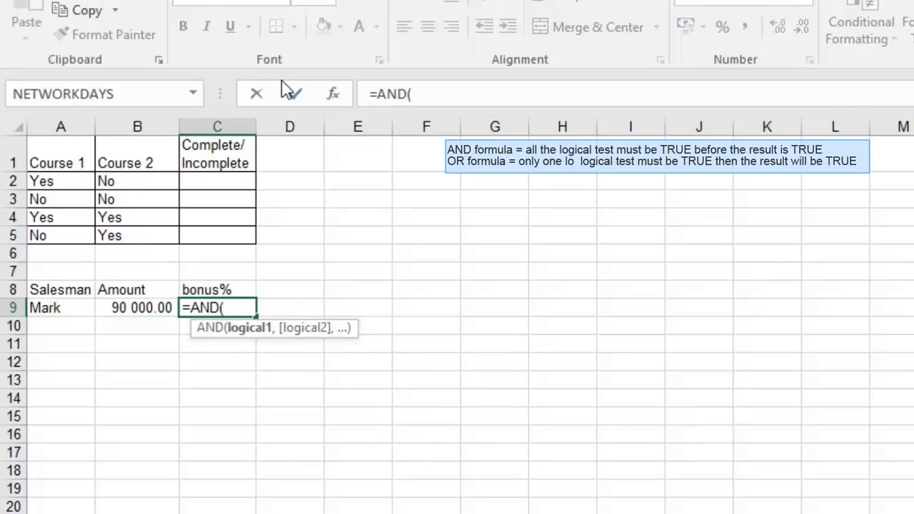
click(334, 94)
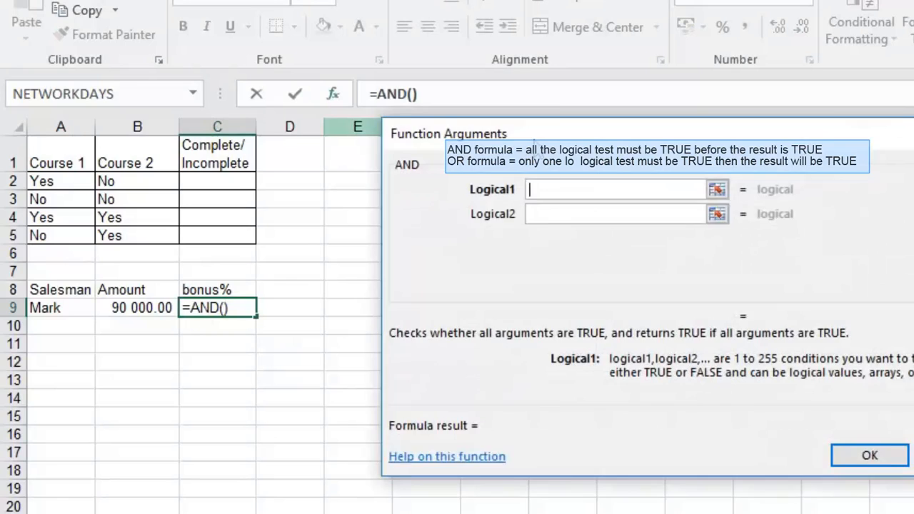
drag(533, 142, 836, 200)
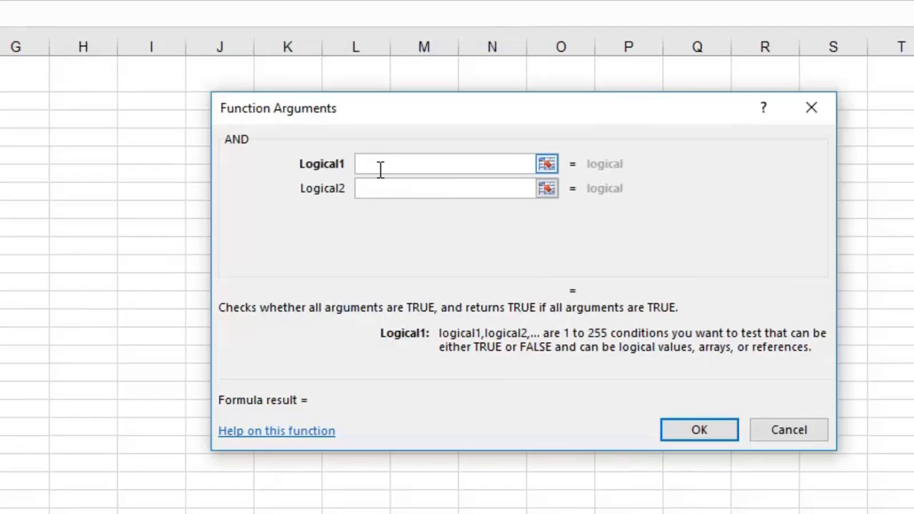
Step: Reveal the additional logical test fields of the AND function, up to Logical5
click(855, 265)
click(372, 189)
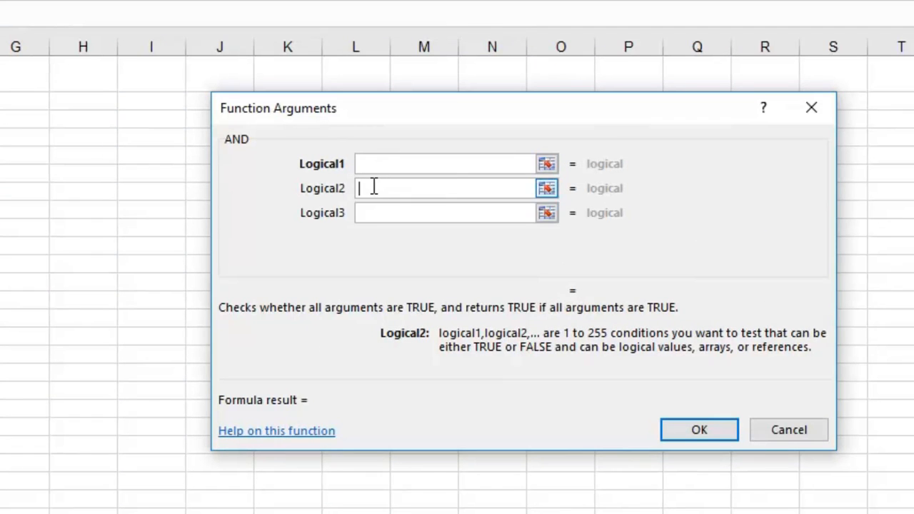
click(374, 218)
click(377, 240)
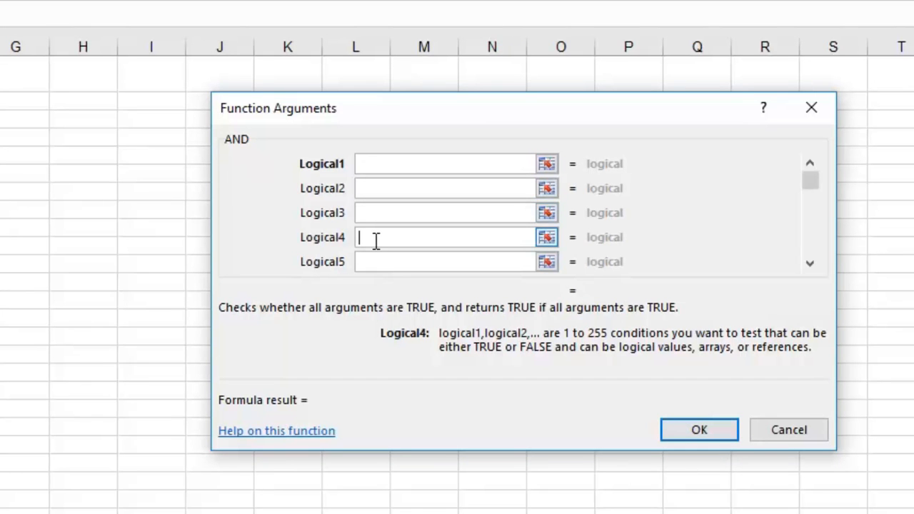
Step: Set the first AND condition to test whether A9 equals the salesman's name, written as quoted text
click(364, 166)
text(A9)
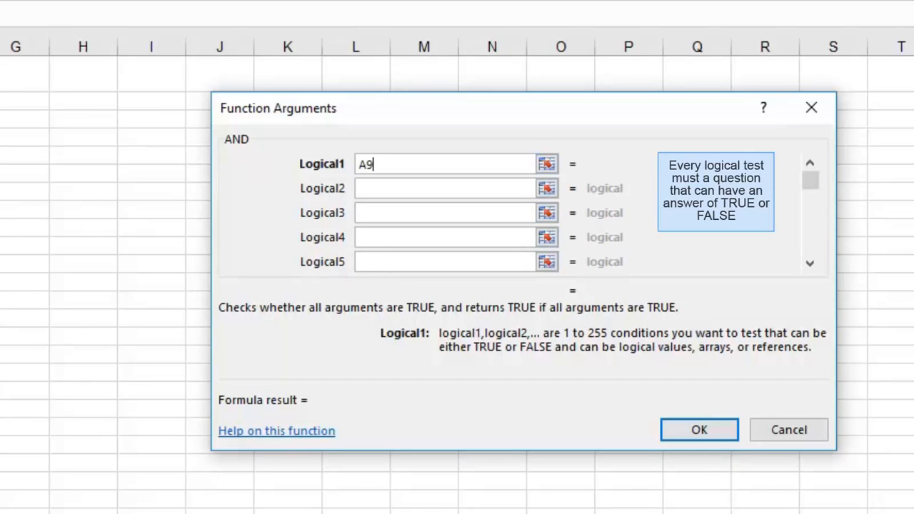
text(="mark)
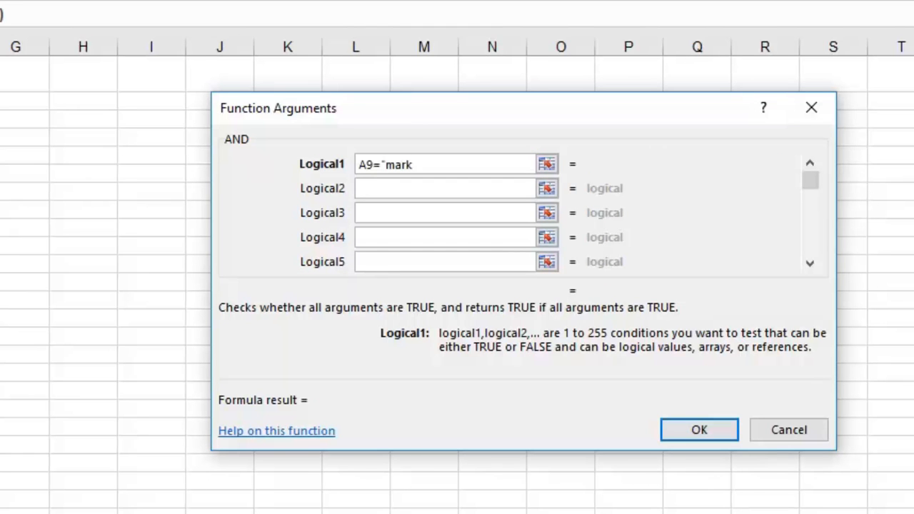
text(")
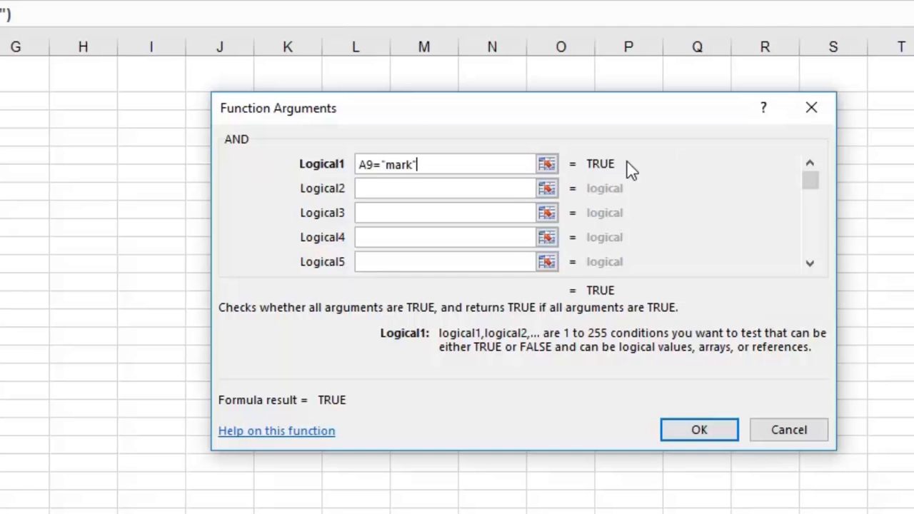
Step: Enter B9>100000 as the second AND condition and accept the formula
click(369, 187)
text(B9>100000)
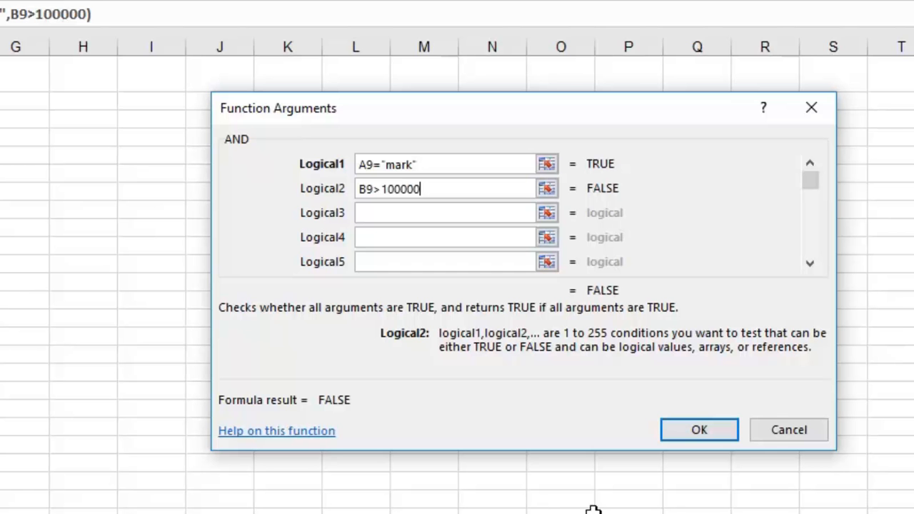
click(669, 425)
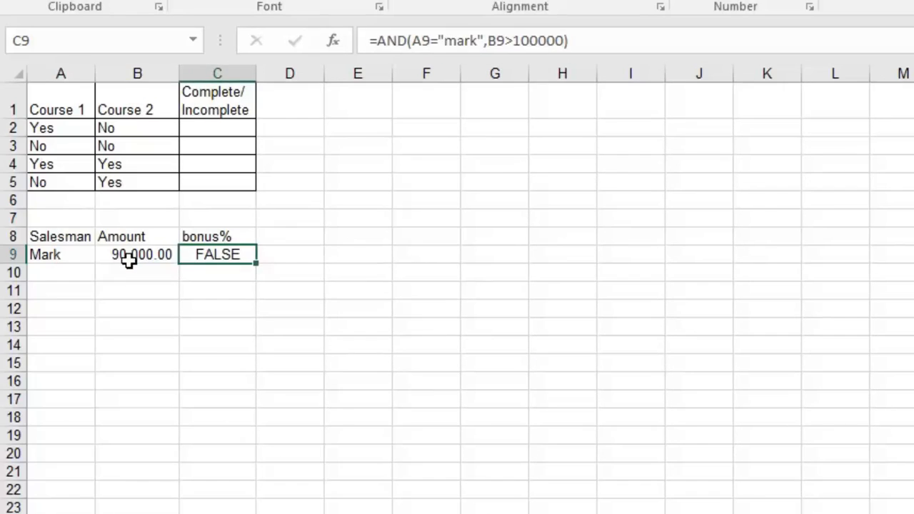
Step: Set the salesman's amount in B9 to 120000 to test the AND formula
click(130, 259)
double_click(130, 258)
text(120000)
key(Return)
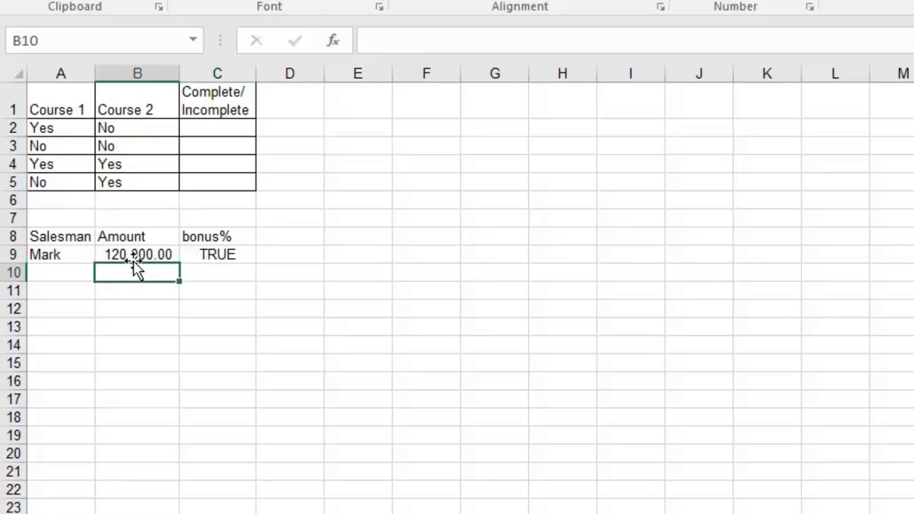
Step: Wrap the AND formula in C9 in an IF function, adding a comma after the AND test
click(245, 257)
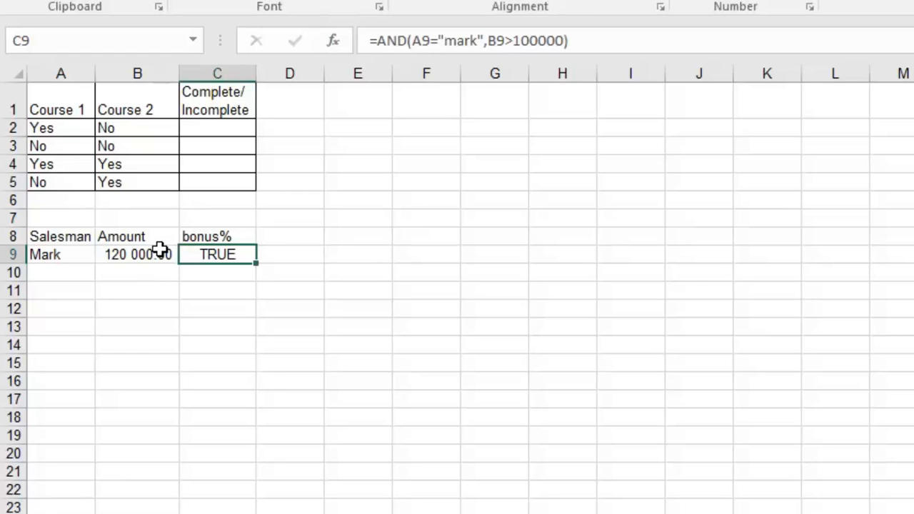
click(380, 40)
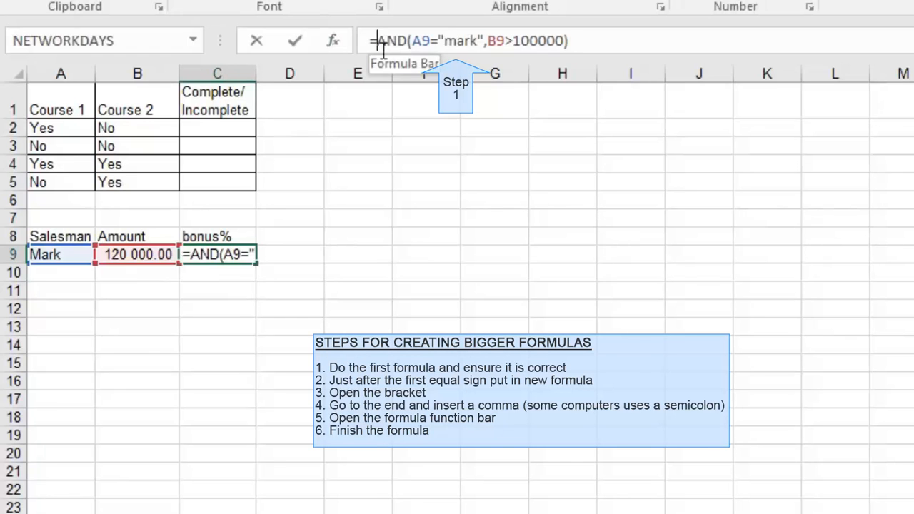
text(i)
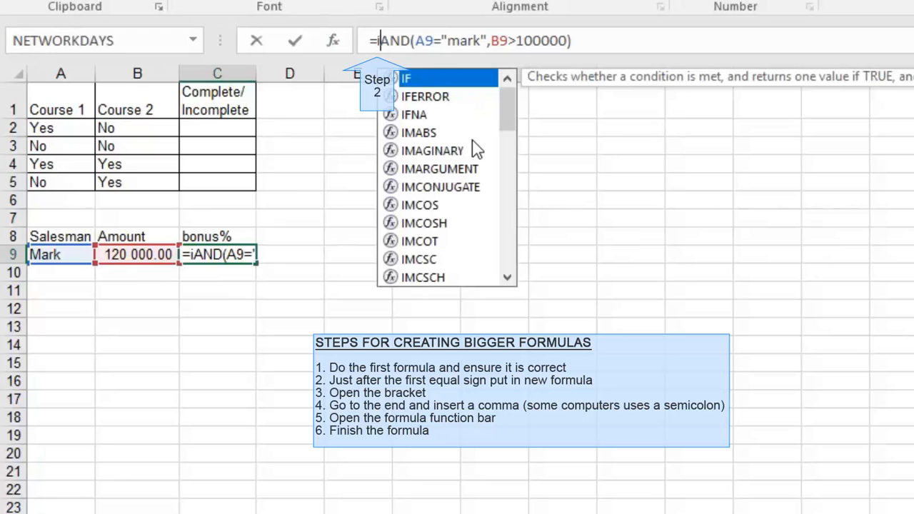
double_click(426, 74)
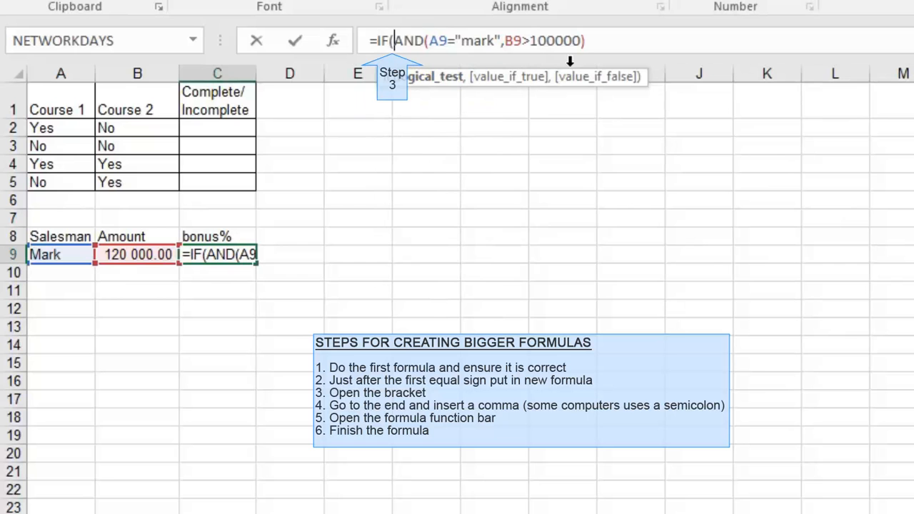
click(587, 41)
text(,)
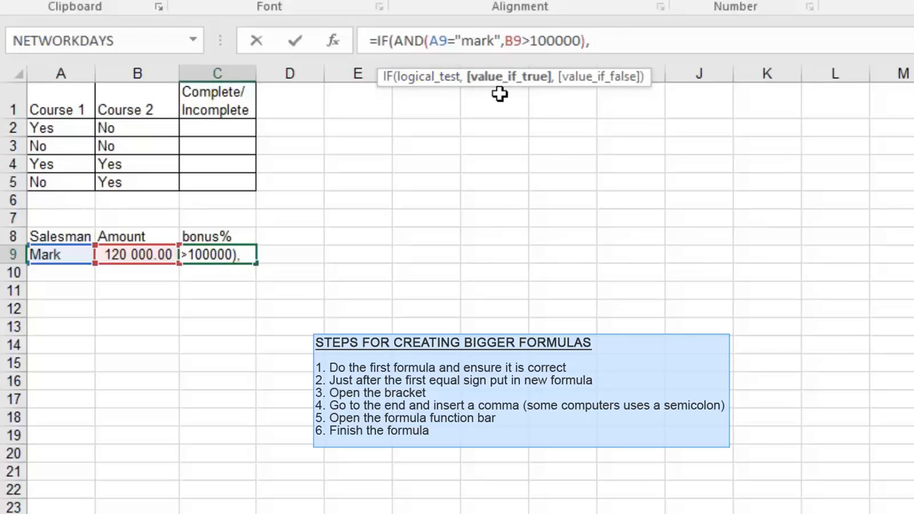
Step: Complete the IF arguments with 10% if true and 0 if false, and format C9 as a percentage
click(334, 41)
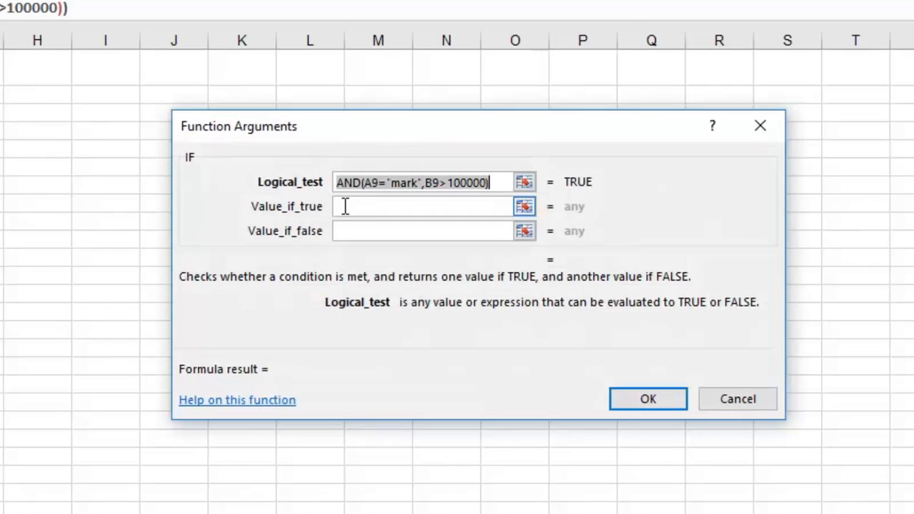
click(345, 207)
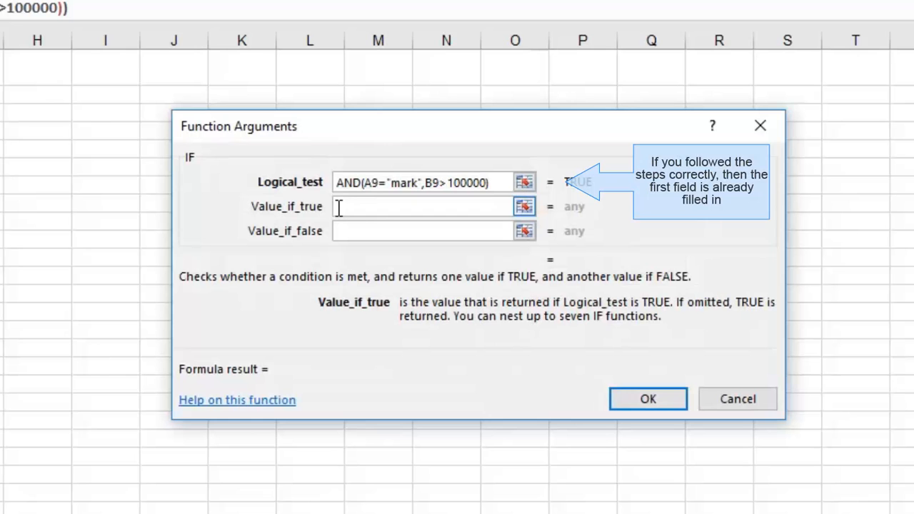
text(10)
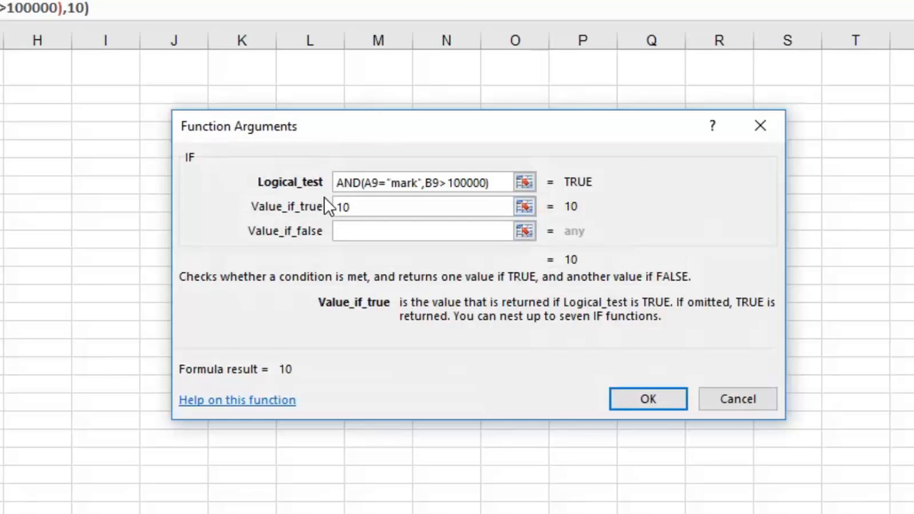
text(%)
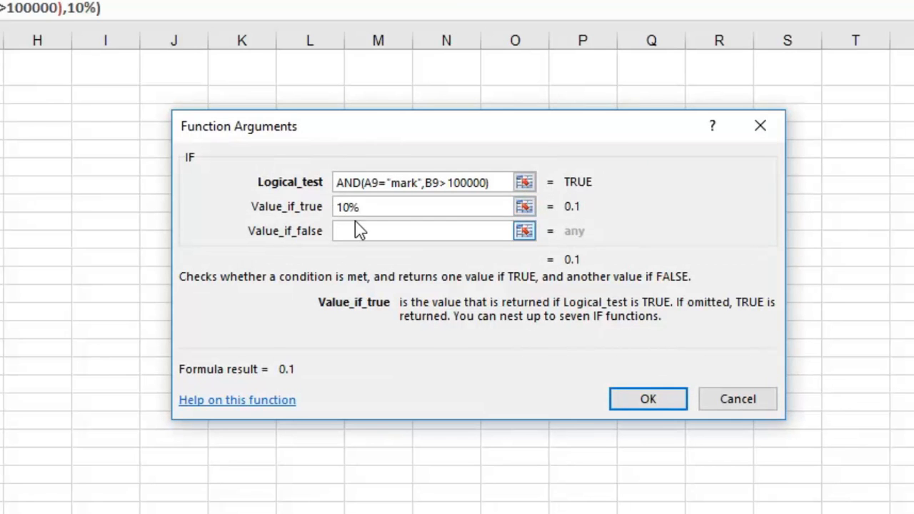
click(346, 231)
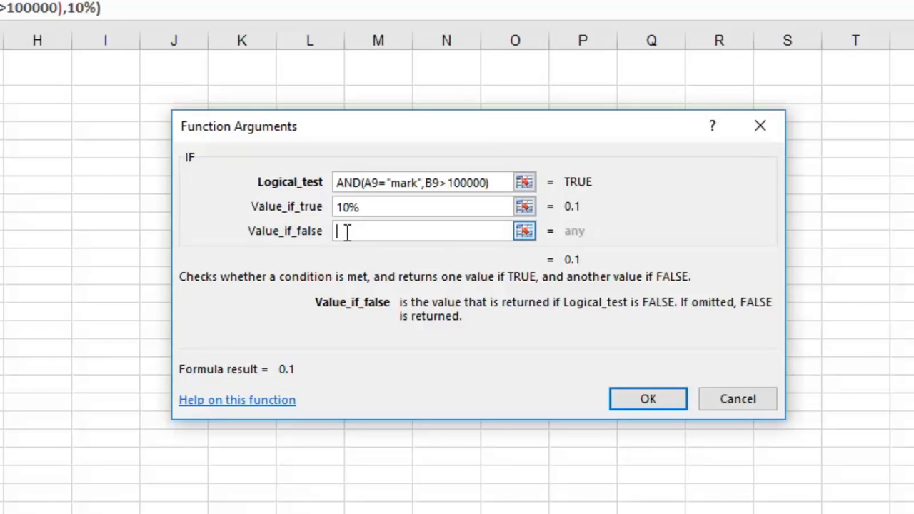
text(0)
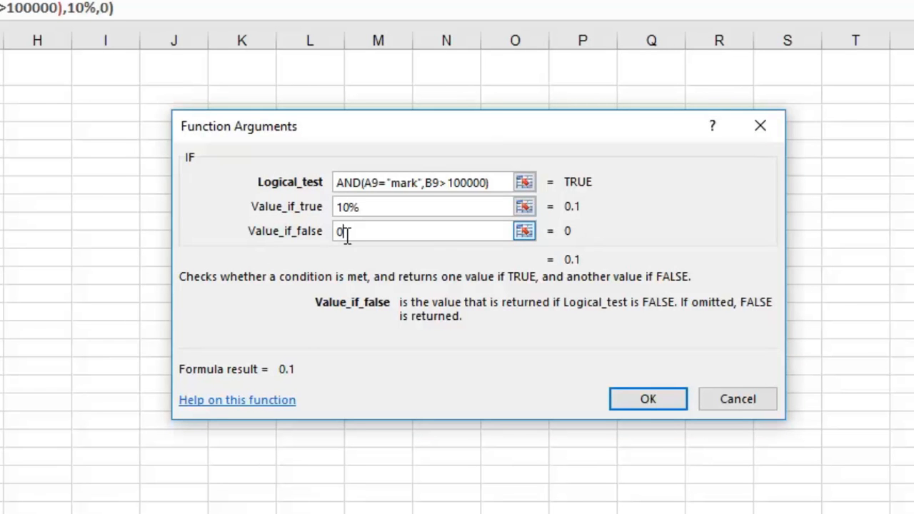
click(646, 400)
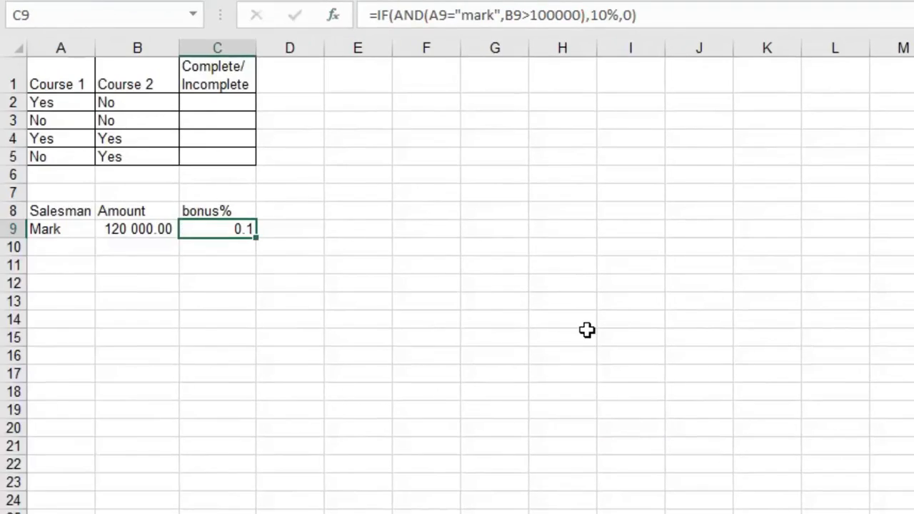
key(ctrl+shift+5)
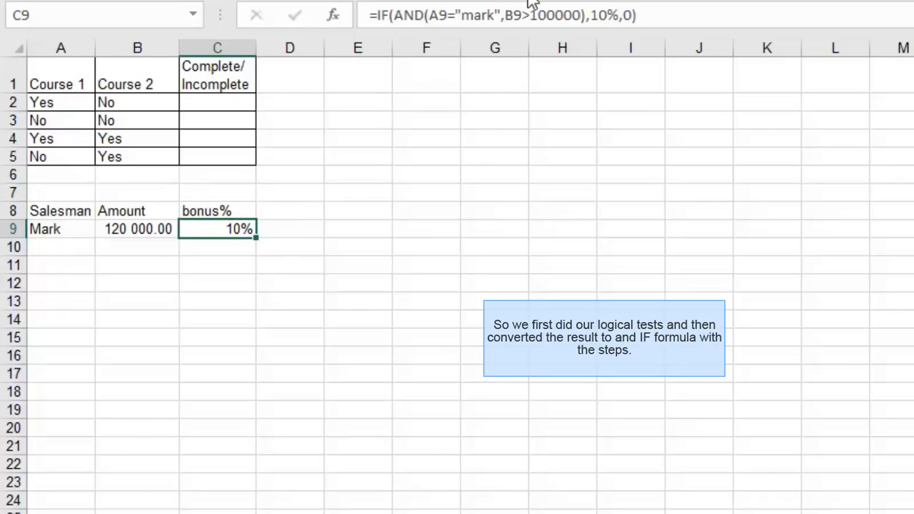
Step: Change the IF formula's true result to B9*10% and format C9 as a number with two decimals
click(589, 15)
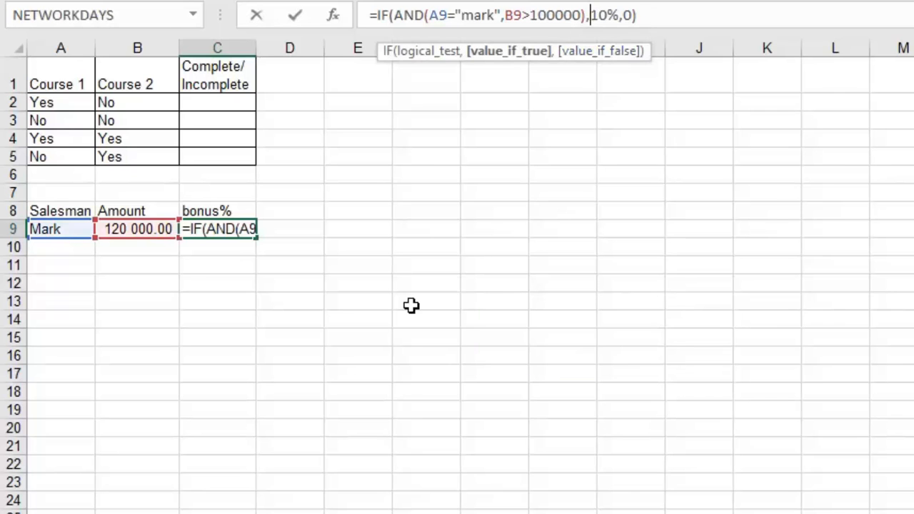
click(157, 227)
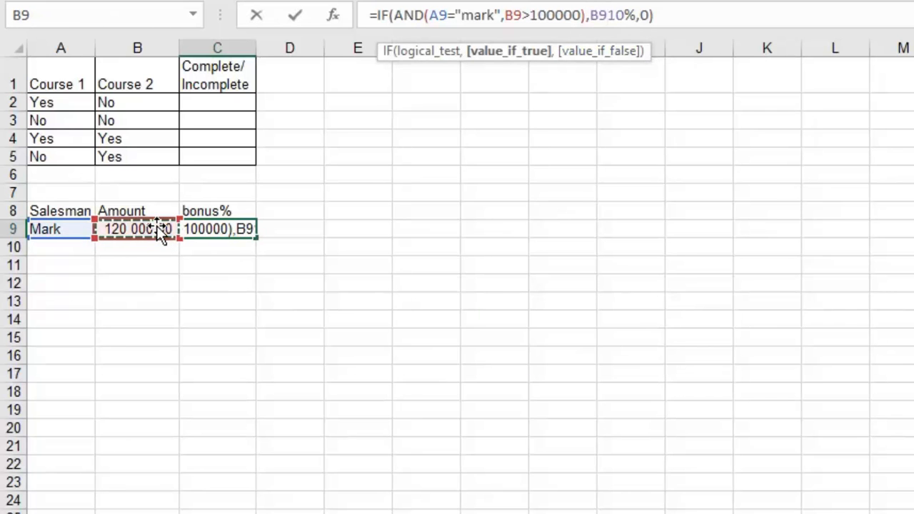
text(*)
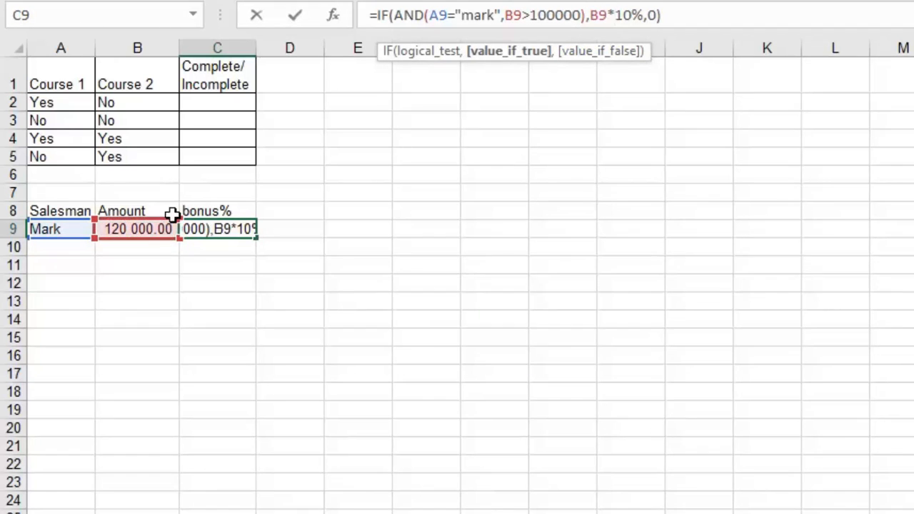
key(Return)
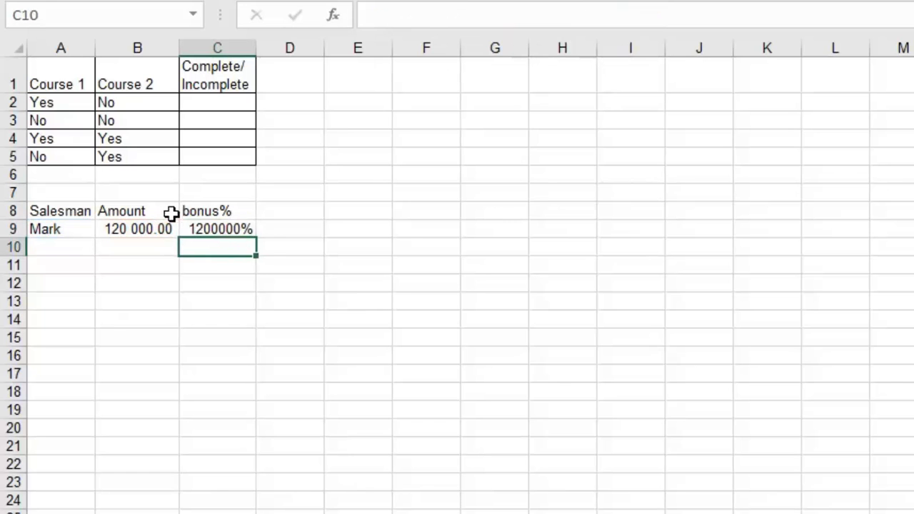
click(249, 230)
key(ctrl+shift+1)
Step: Set the salesman's amount in B9 to 90000 and check the bonus formula in C9
click(157, 231)
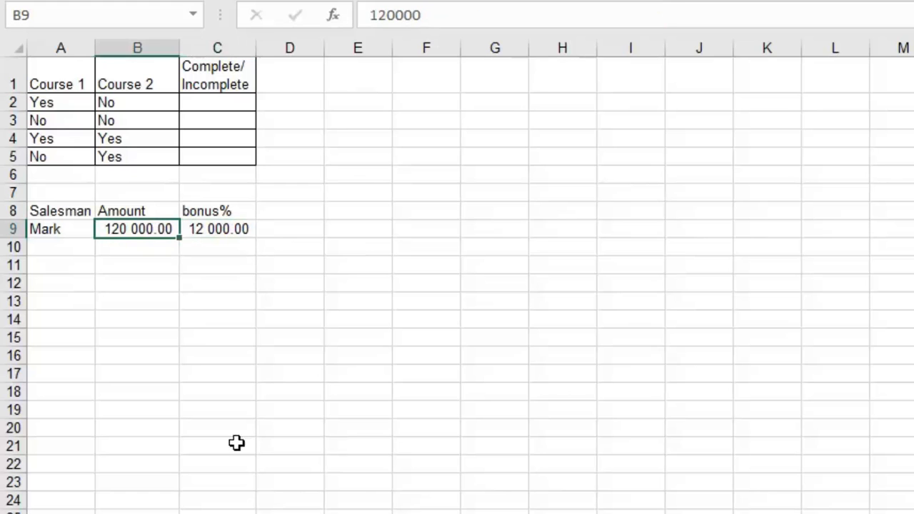
text(90000)
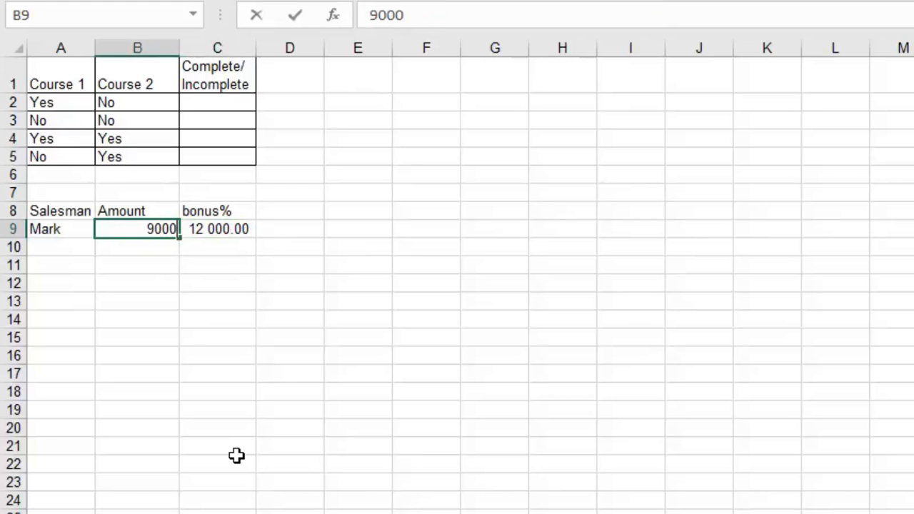
key(Return)
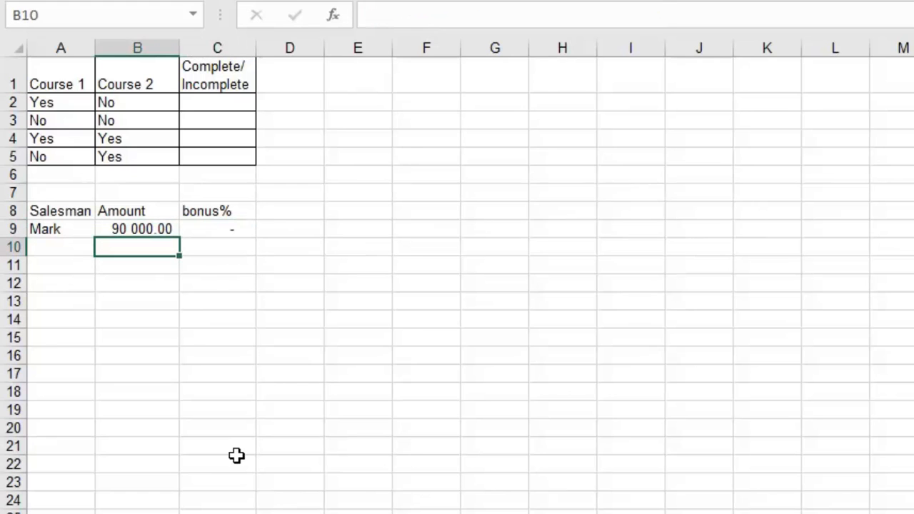
click(220, 226)
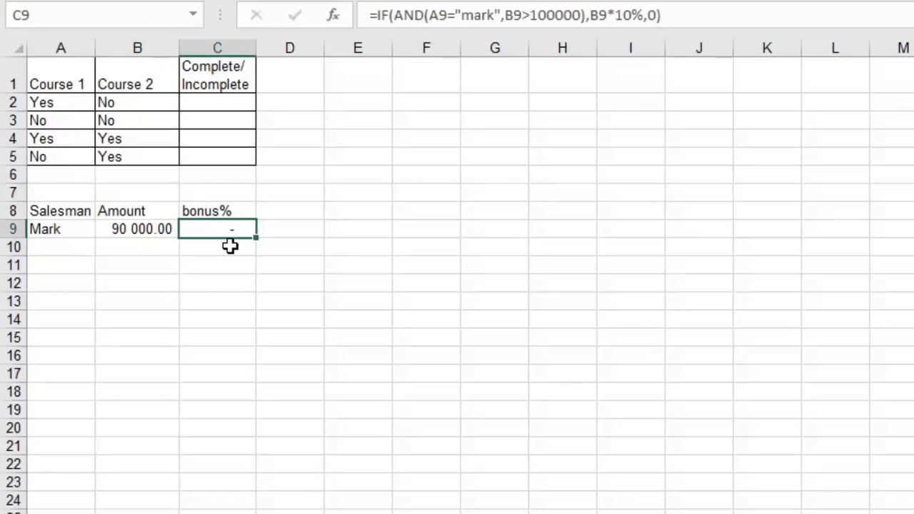
Step: Start an AND function in C2 with A2="yes" as its first condition
click(218, 100)
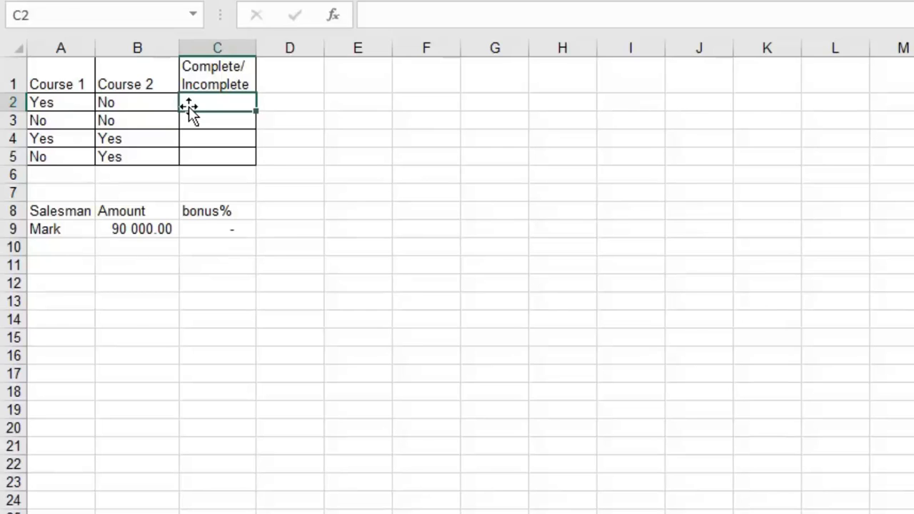
text(=an)
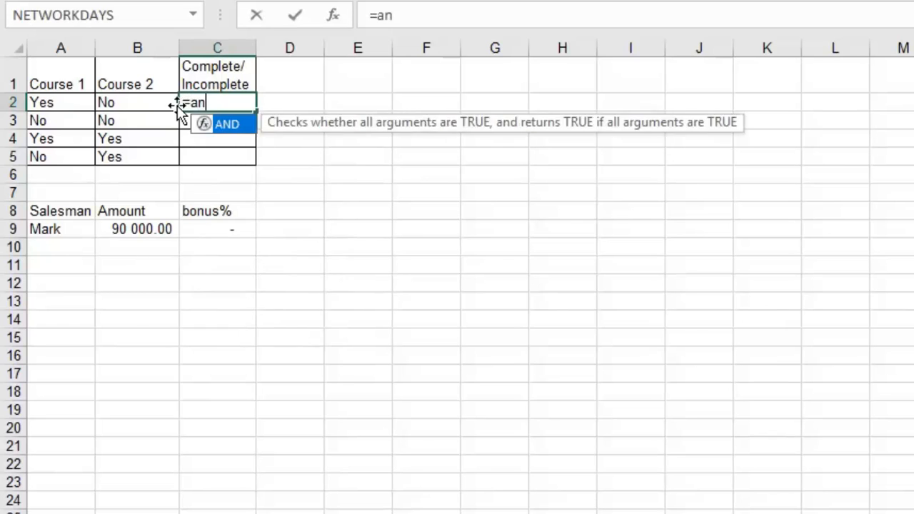
double_click(223, 125)
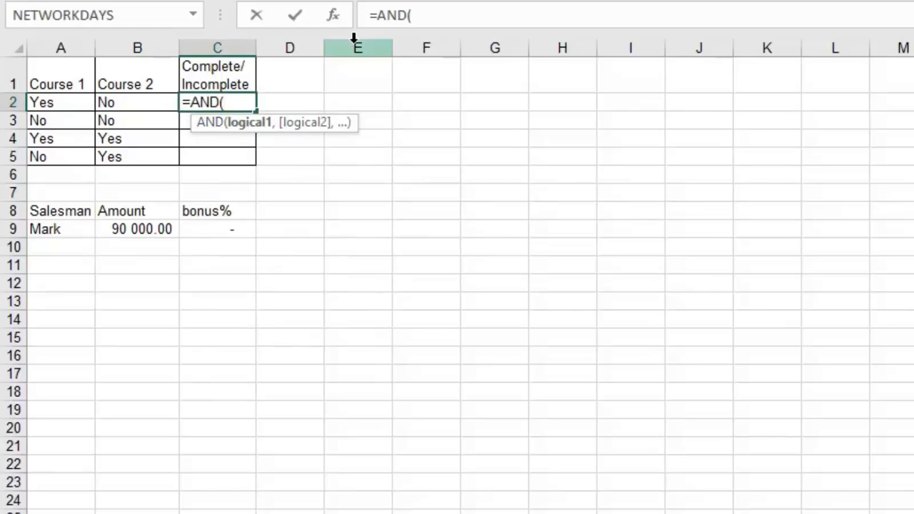
click(332, 18)
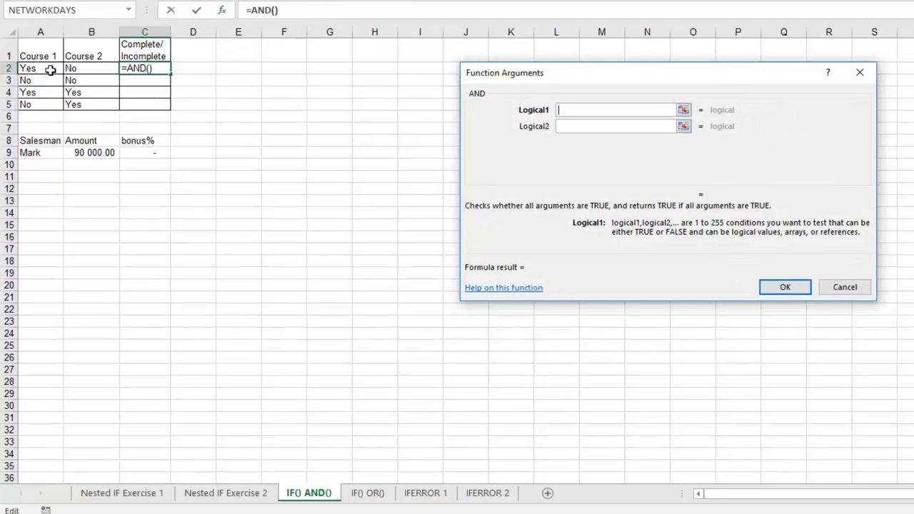
click(56, 76)
text(="ye)
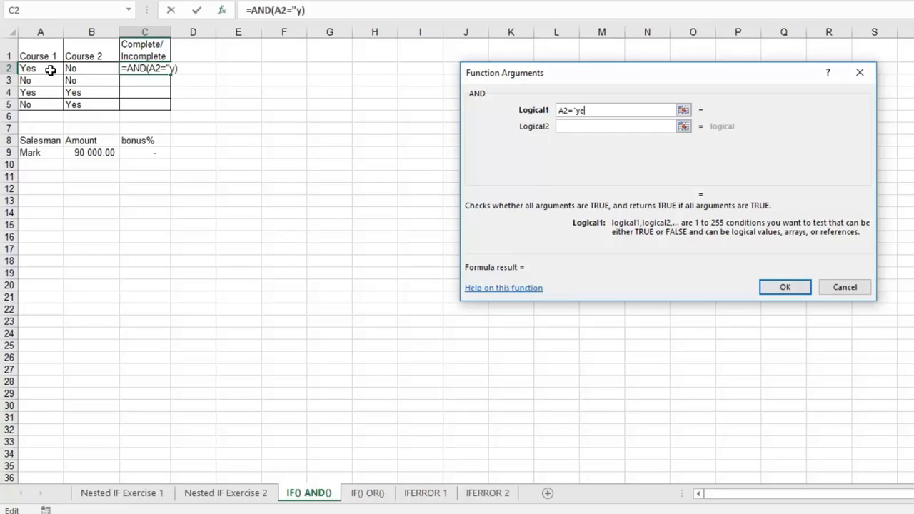
text(s")
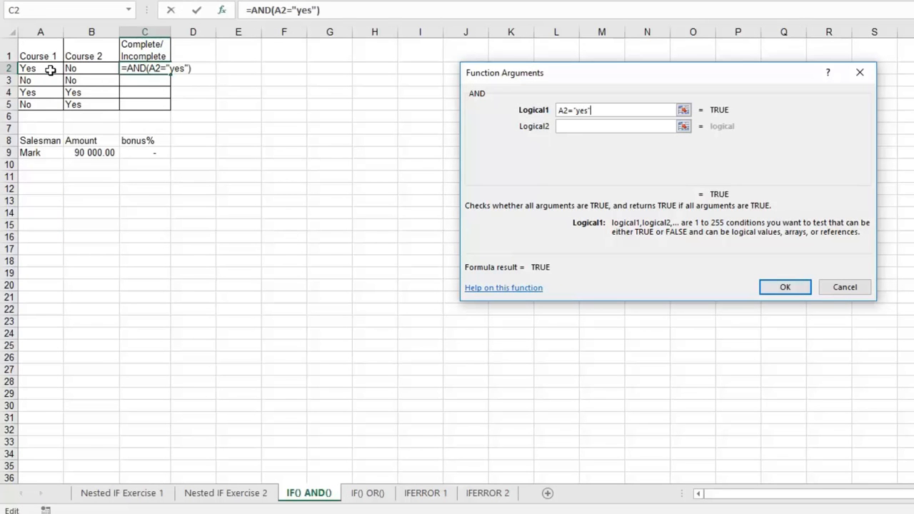
Step: Add B2="yes" as the second condition of the AND function and complete the formula in C2
click(588, 125)
click(589, 126)
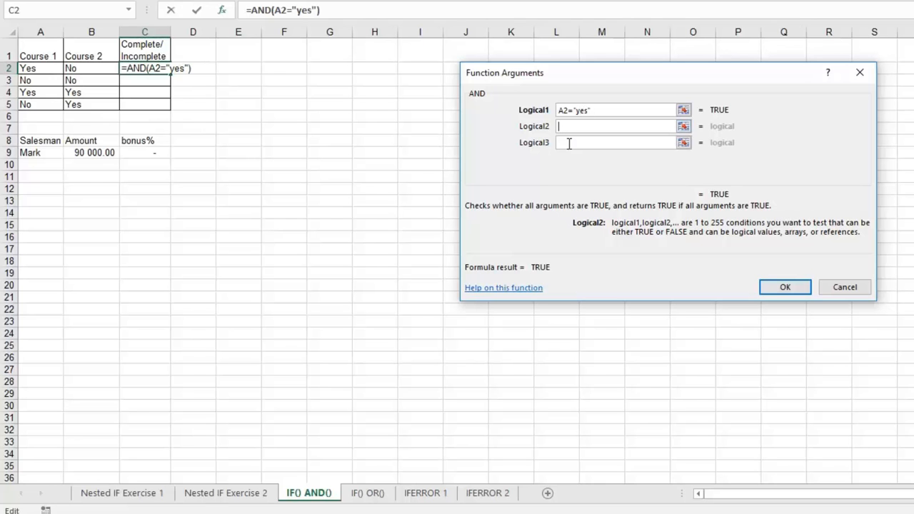
click(88, 67)
text(=)
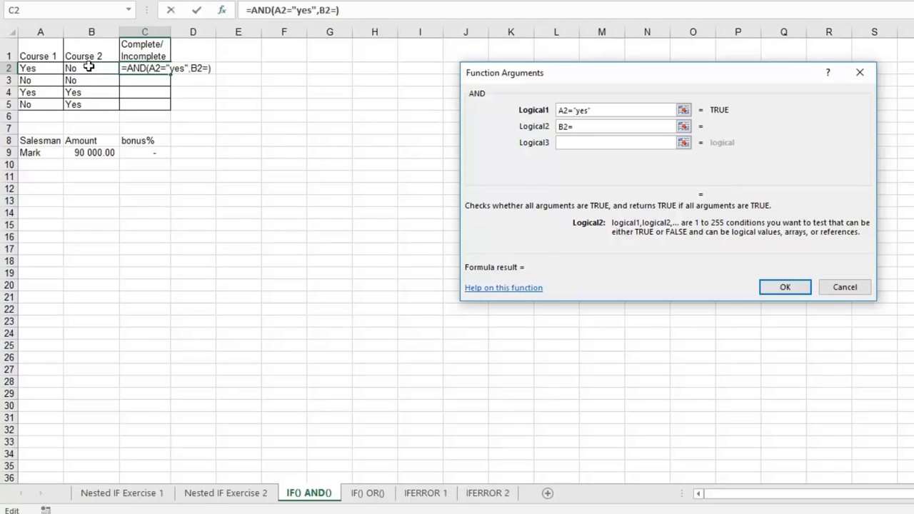
text("yes)
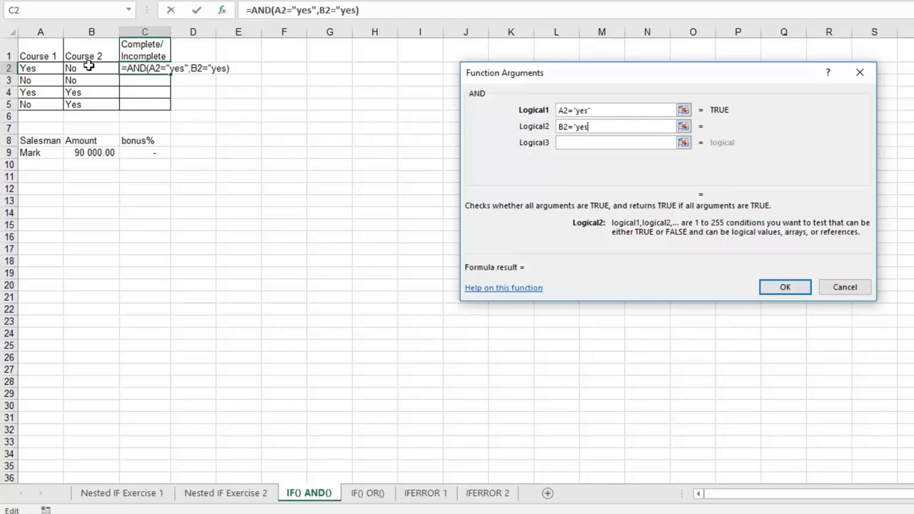
text(")
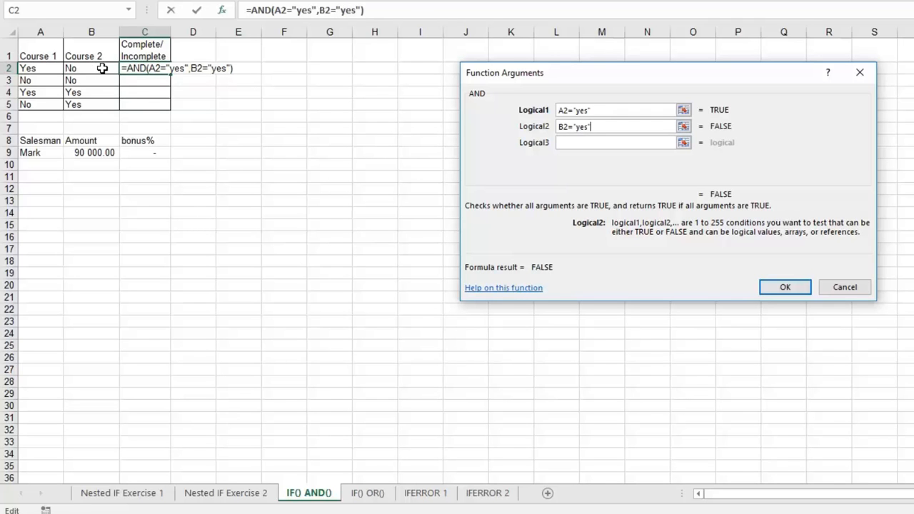
click(783, 291)
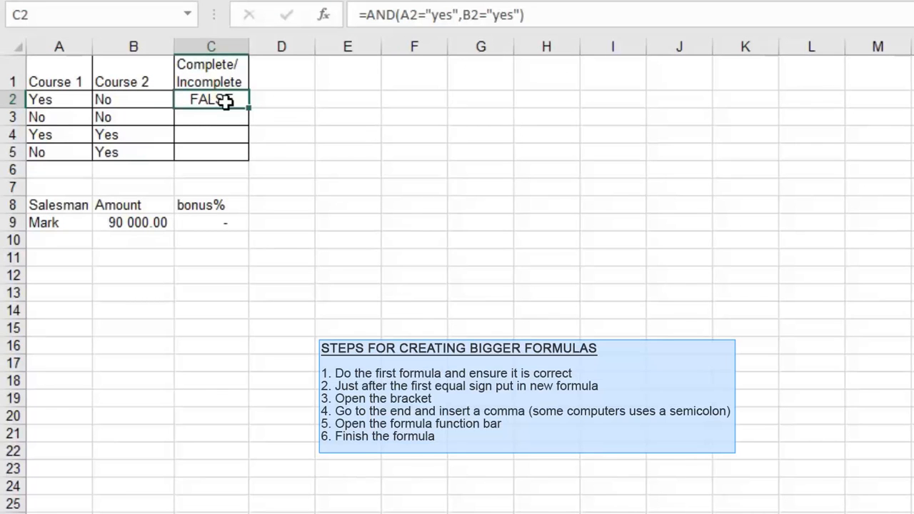
Step: Wrap the AND formula in C2 in an IF function, adding a comma after the AND test
click(366, 15)
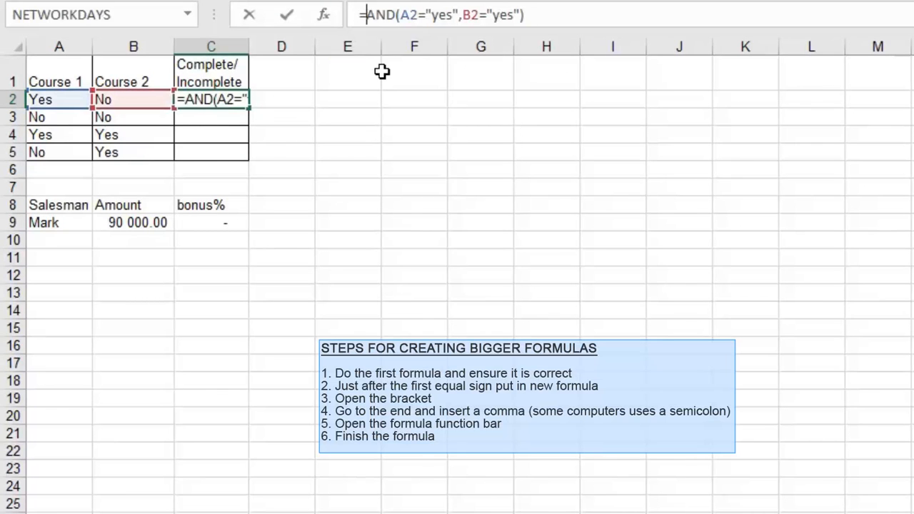
text(i)
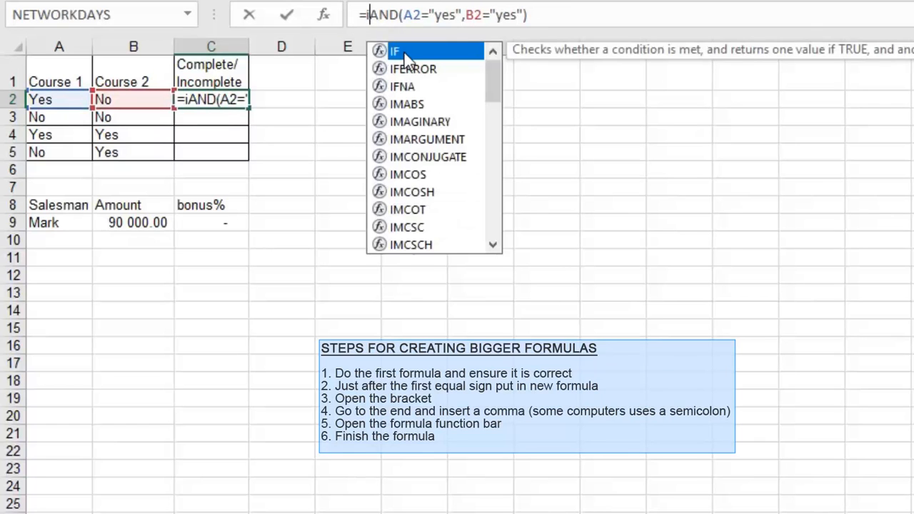
double_click(404, 51)
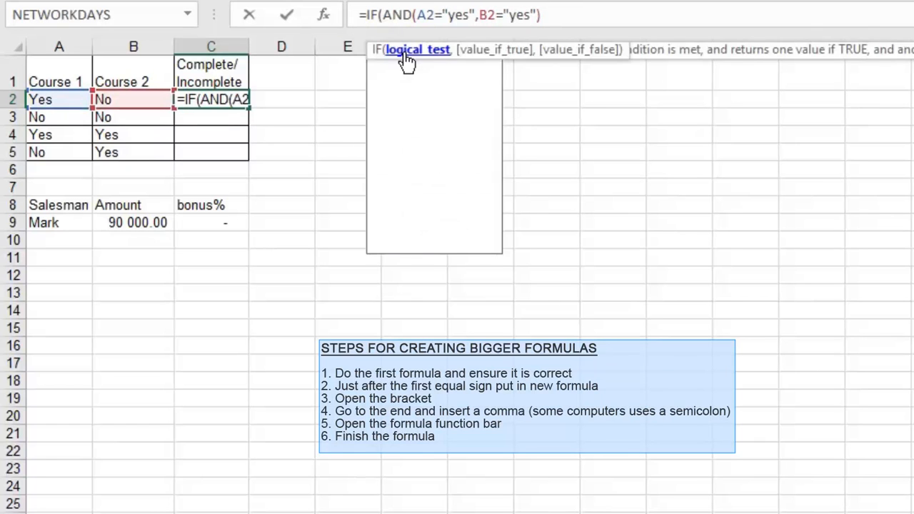
click(562, 15)
text(,)
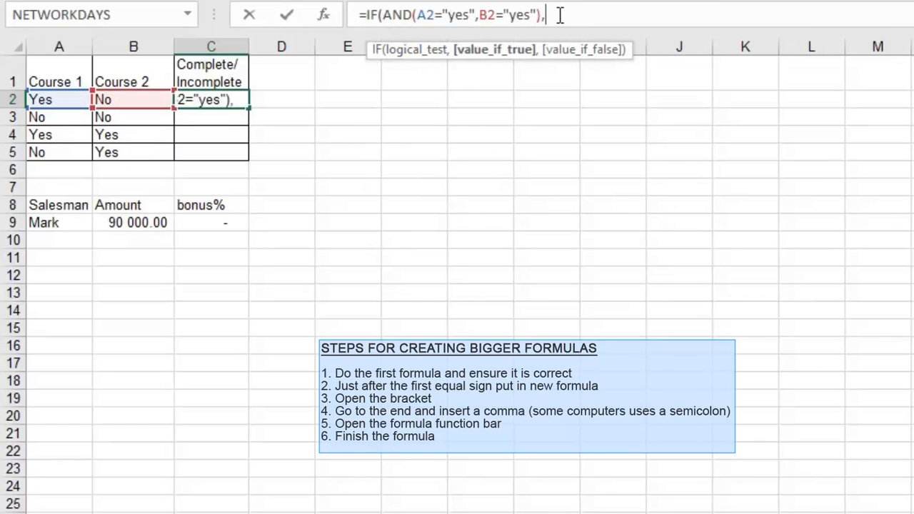
Step: Complete the IF arguments in C2 with "complete" if true and "incomplete" if false
click(327, 17)
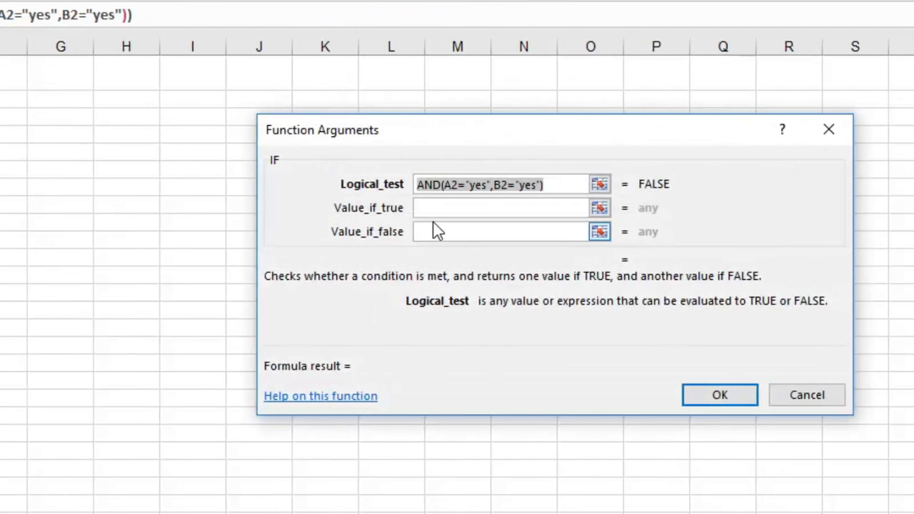
click(430, 208)
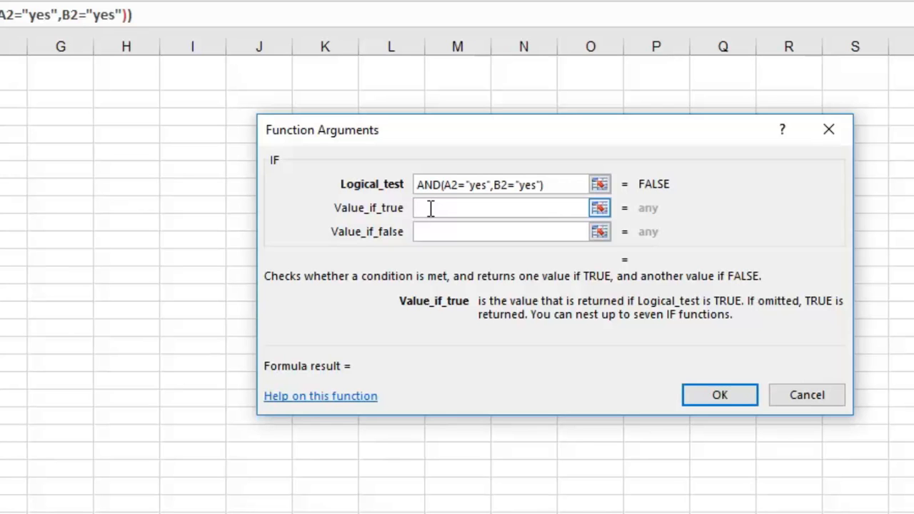
text(com)
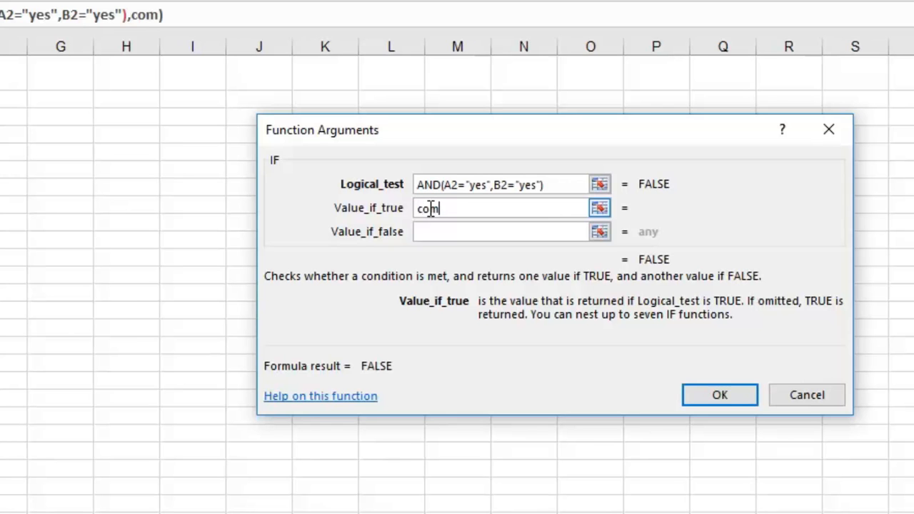
text(plete)
key(Tab)
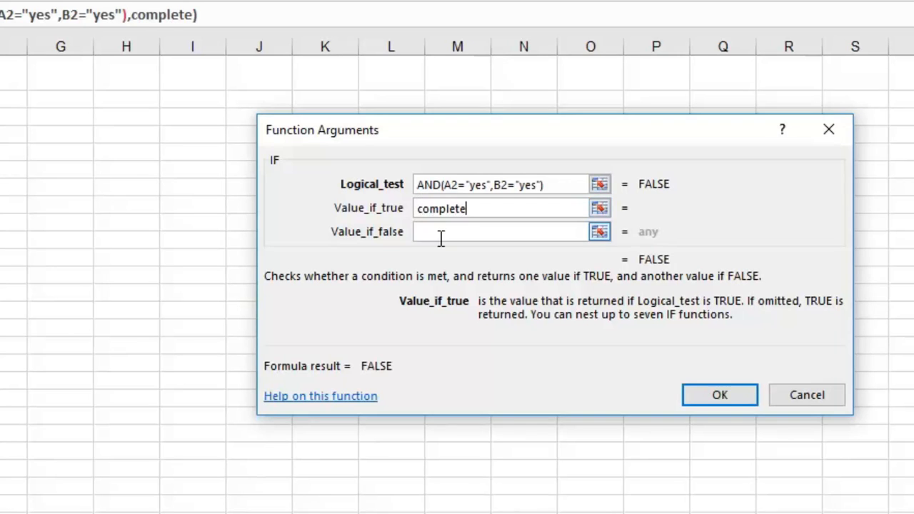
text(i)
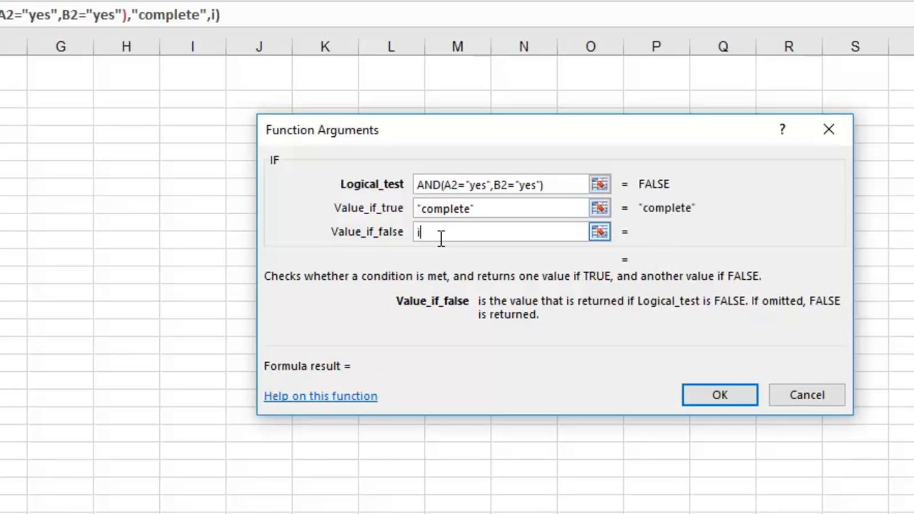
text(ncomplete)
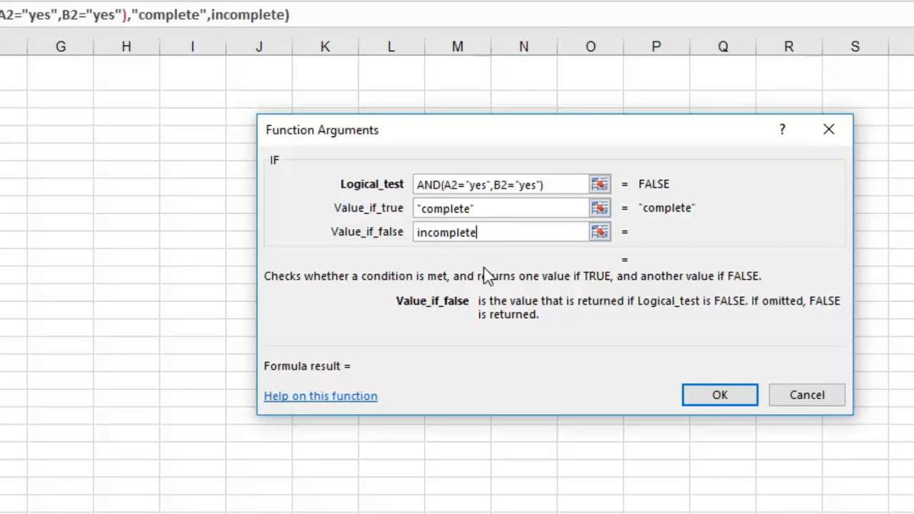
click(704, 398)
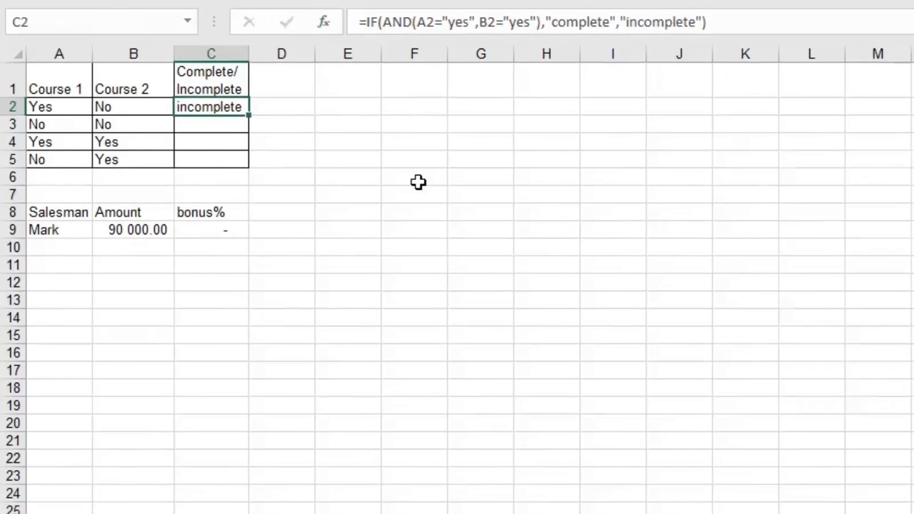
Step: Fill the C2 formula down through C5, and set Course 2 in B2 to yes to test it
drag(248, 114, 184, 165)
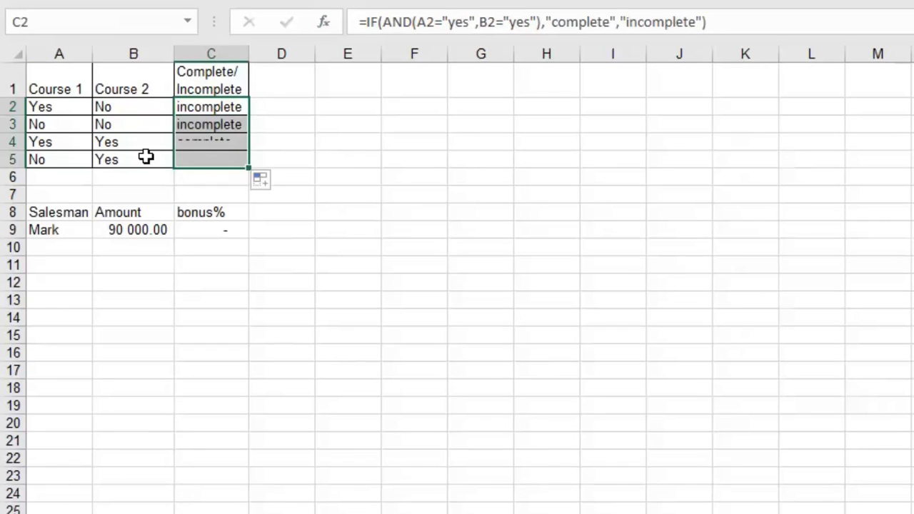
click(187, 140)
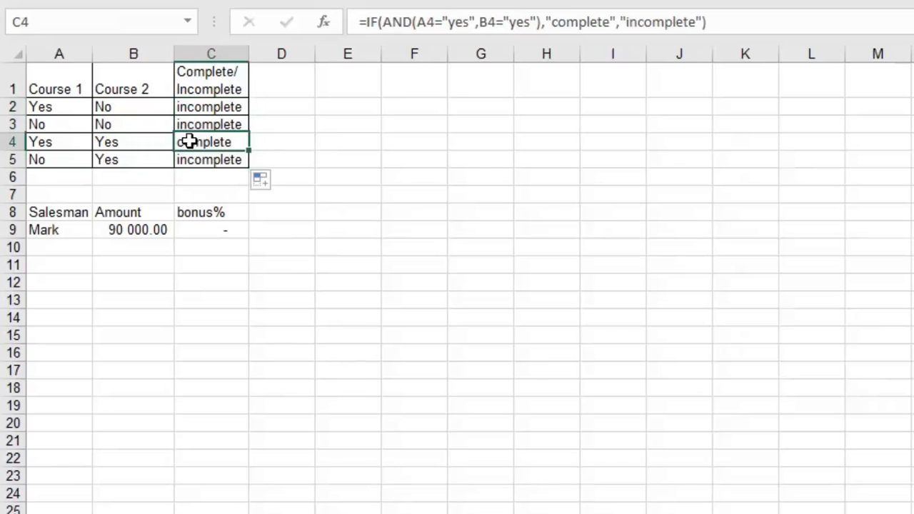
click(143, 108)
text(yes)
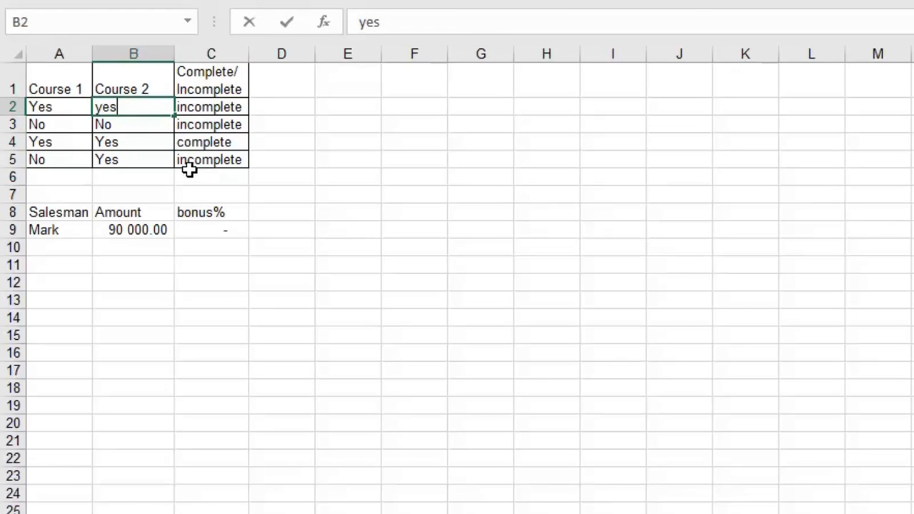
click(235, 208)
click(235, 110)
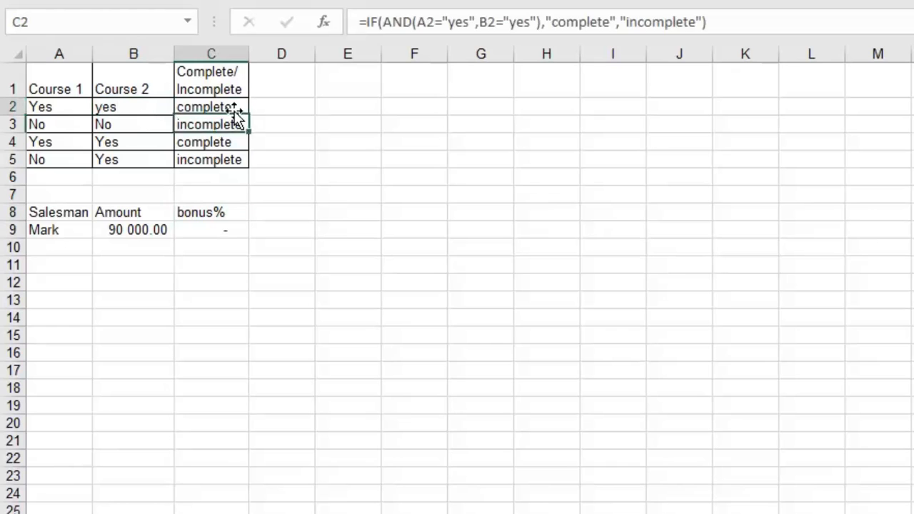
Step: Add a trailing space after yes in B2 and check the formula result in C2
click(131, 108)
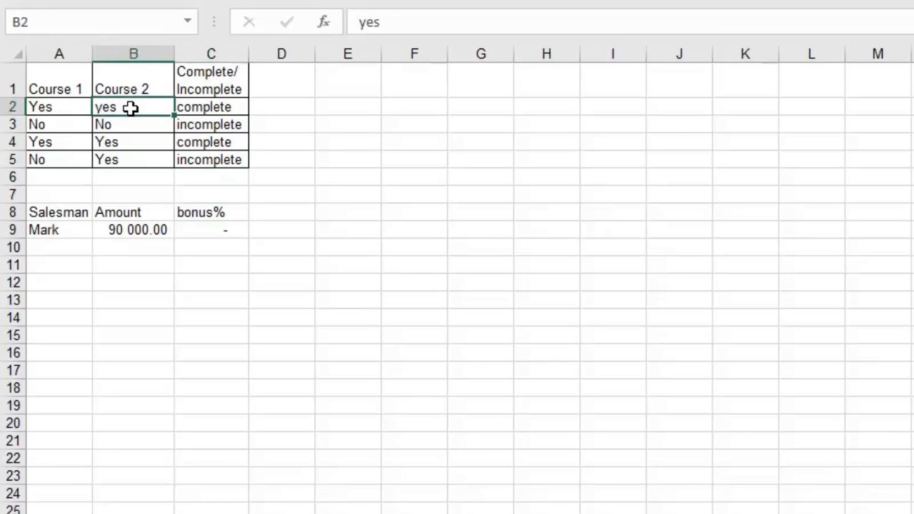
double_click(131, 108)
click(342, 180)
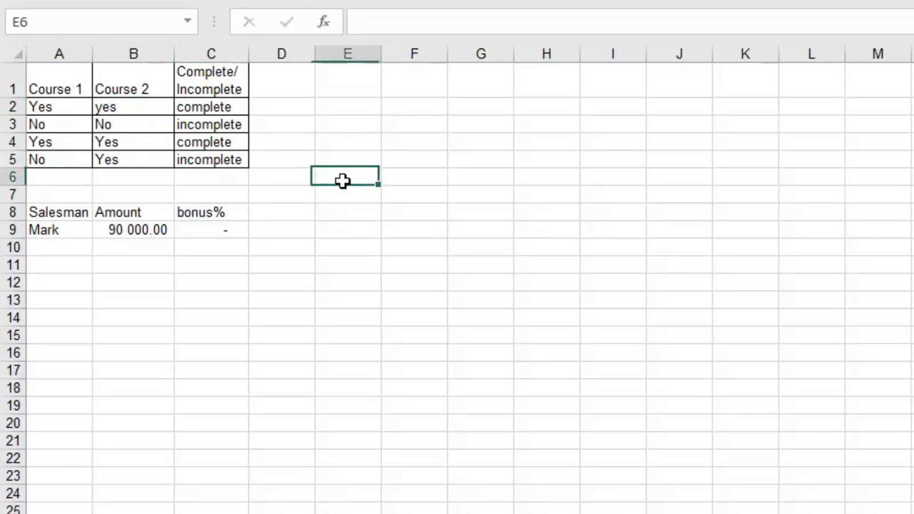
click(225, 107)
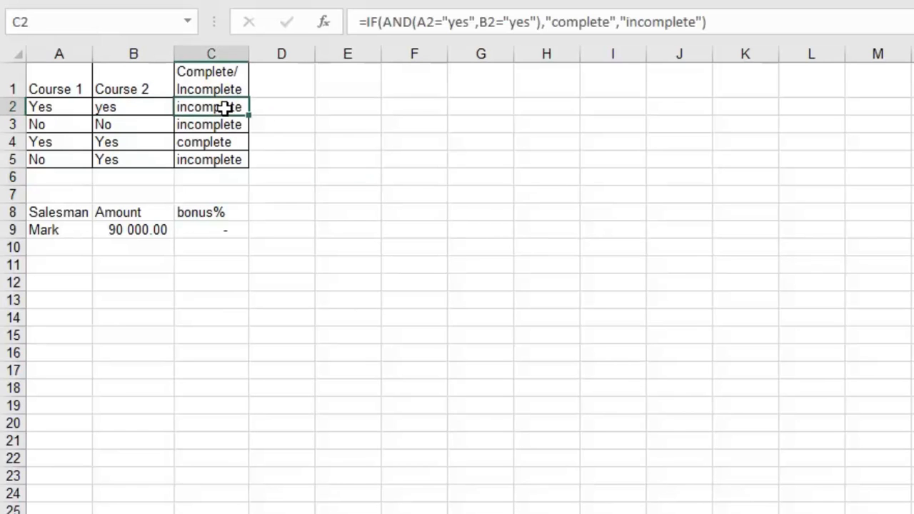
Step: Remove the trailing space after yes in B2 and recheck the formula result in C2
double_click(130, 108)
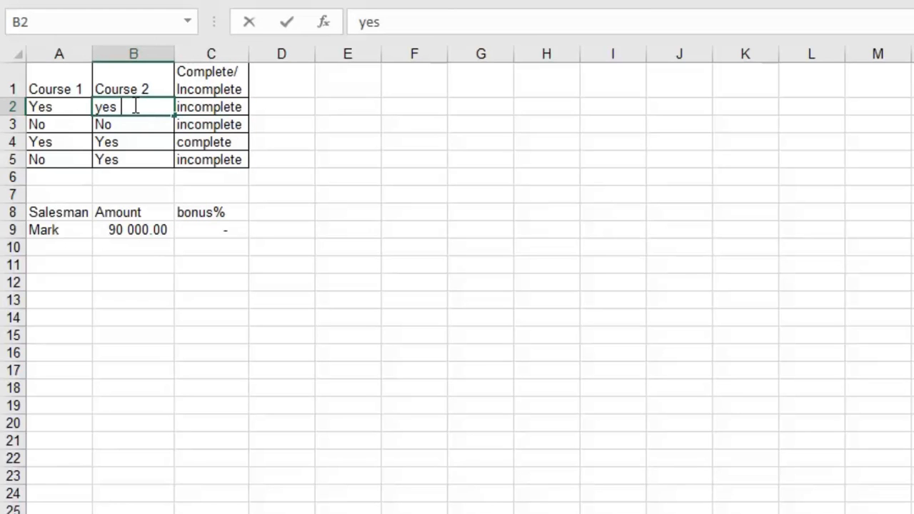
key(Return)
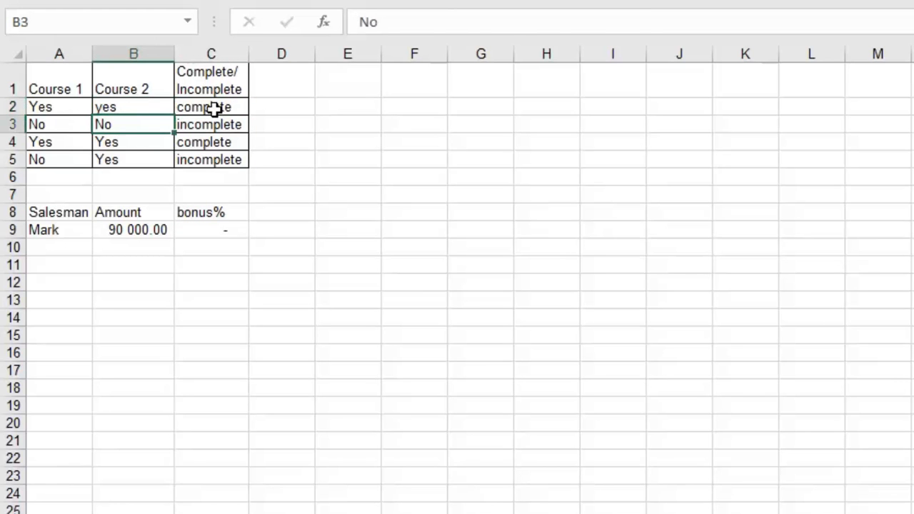
click(215, 108)
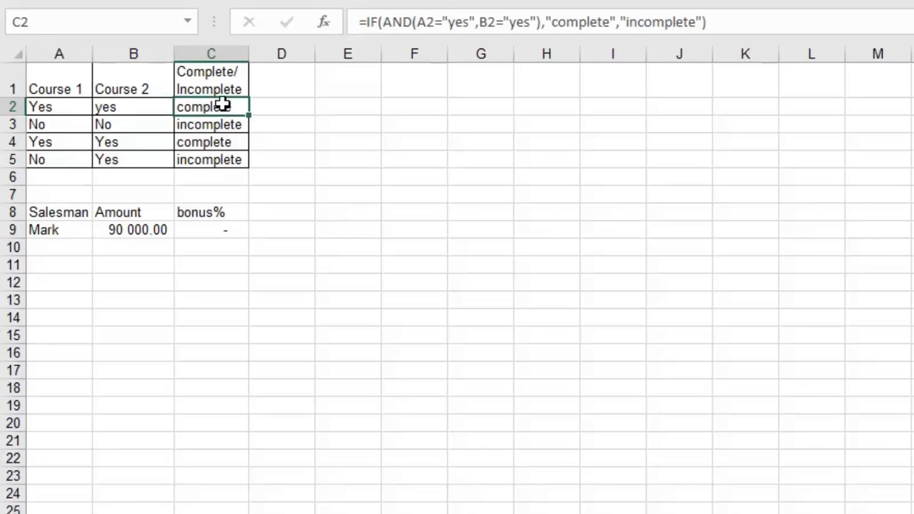
Step: Review the combined IF and AND formulas in C2 and C9
click(371, 22)
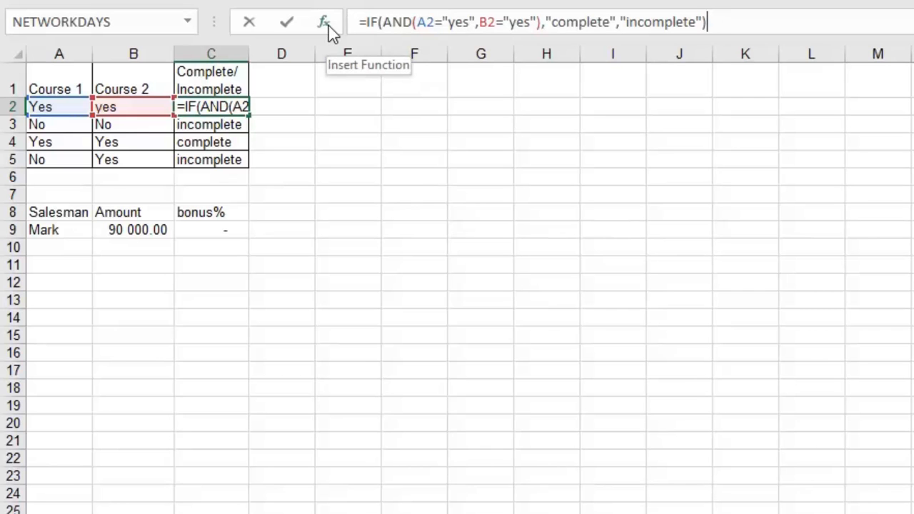
click(446, 236)
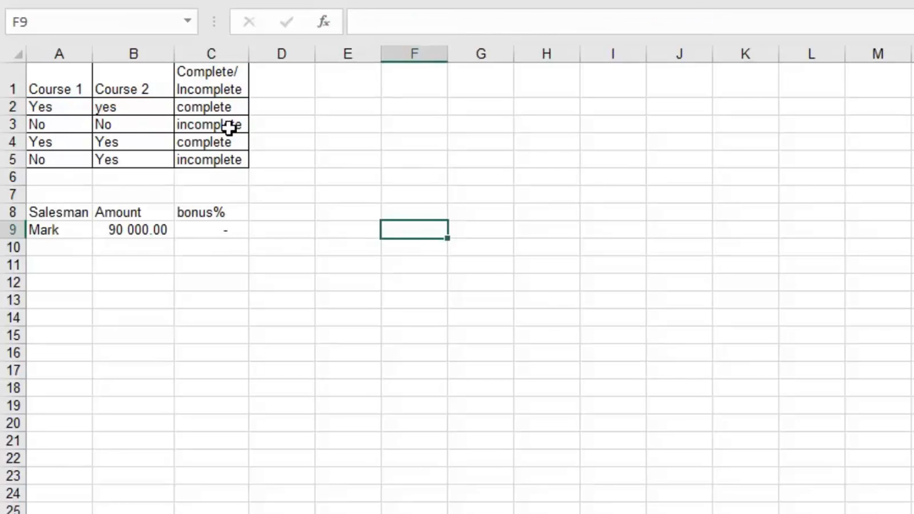
click(234, 231)
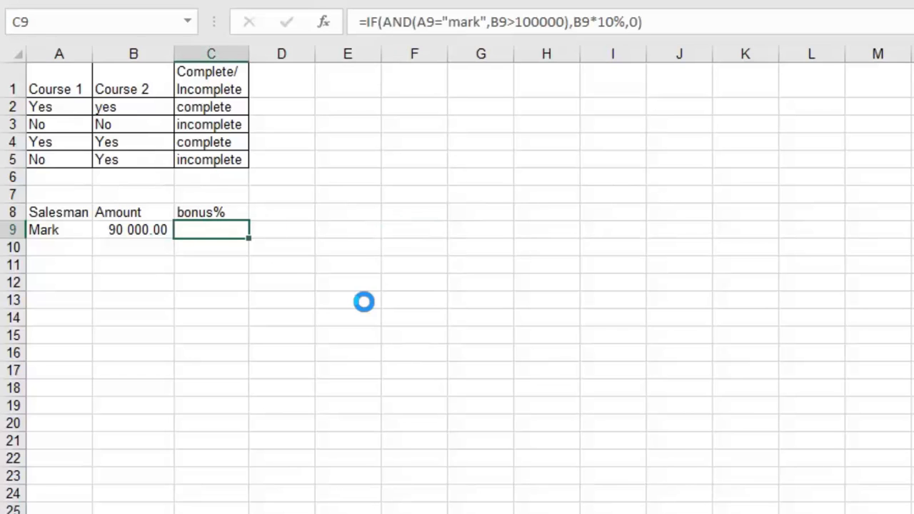
Step: Replace the formula in C9 with an OR function whose first condition checks A9 for the salesman's name
key(Delete)
text(=o)
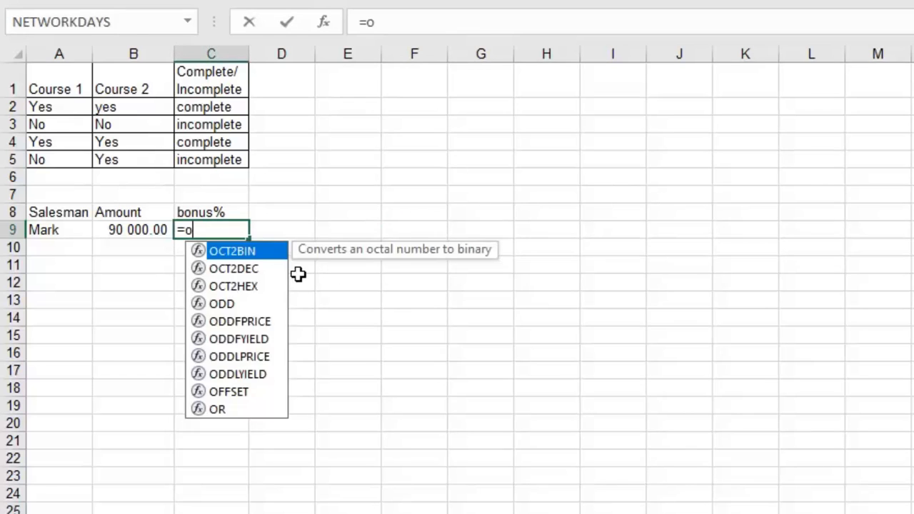
double_click(235, 410)
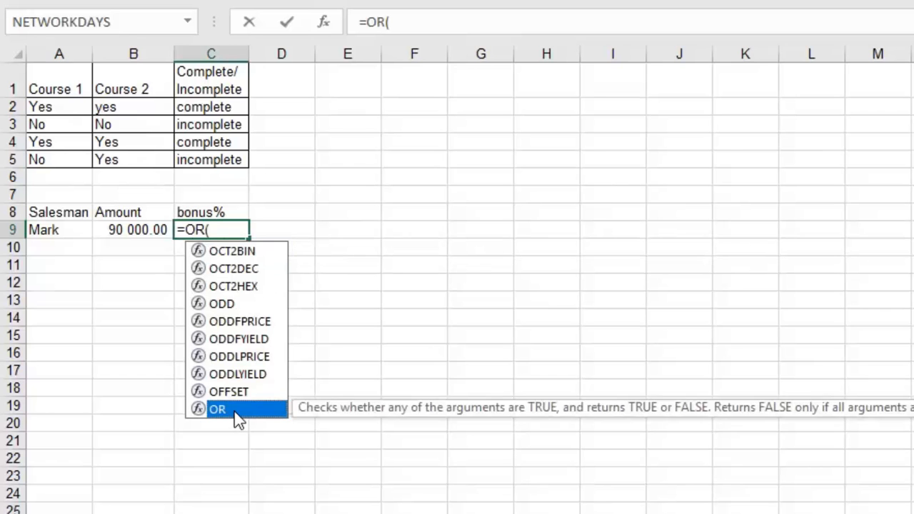
click(322, 28)
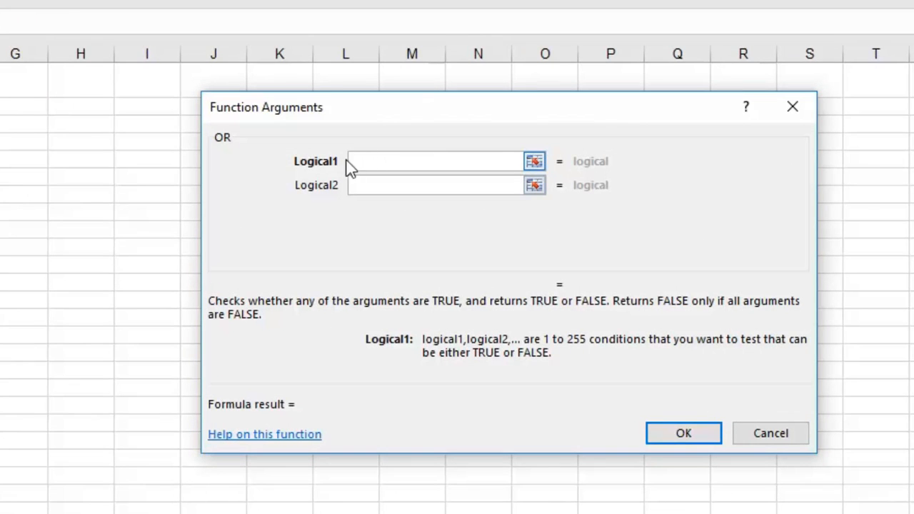
text(A9)
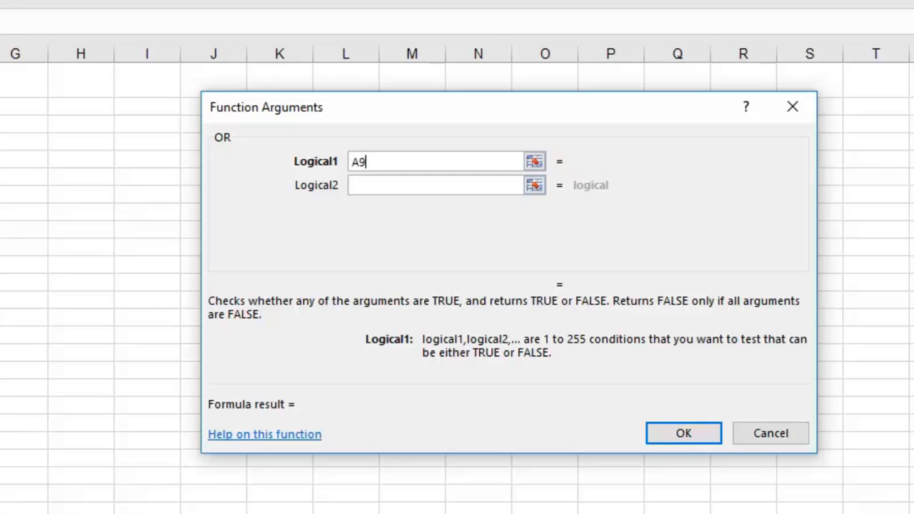
text(="mark")
Step: Add B9>100000 as the second OR condition and complete the formula in C9
click(417, 187)
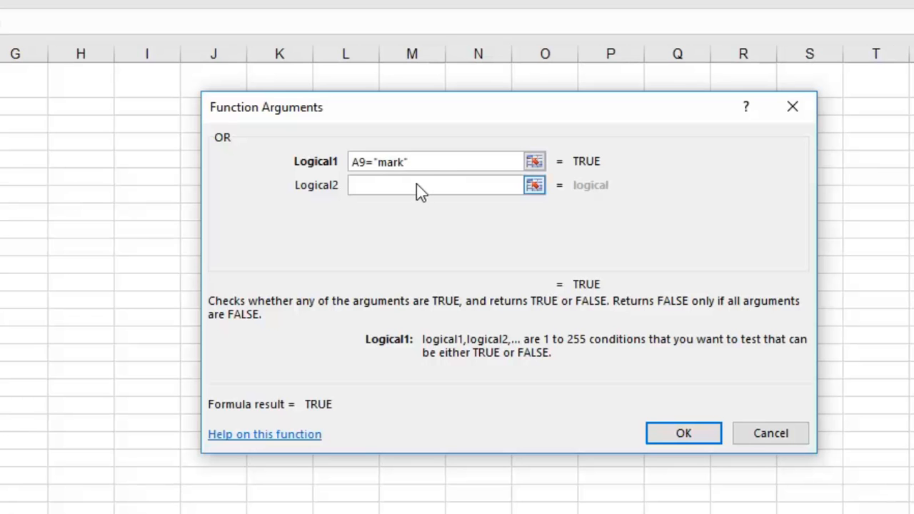
click(417, 187)
text(B9)
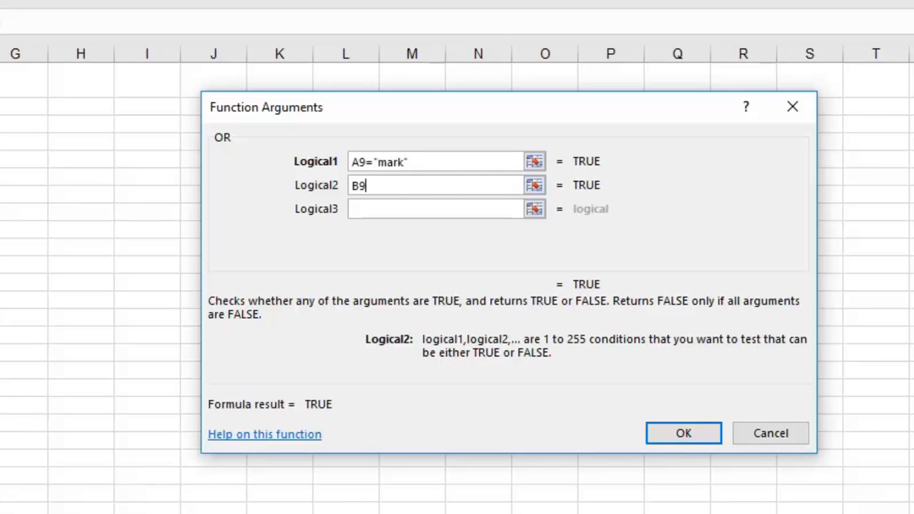
text(>)
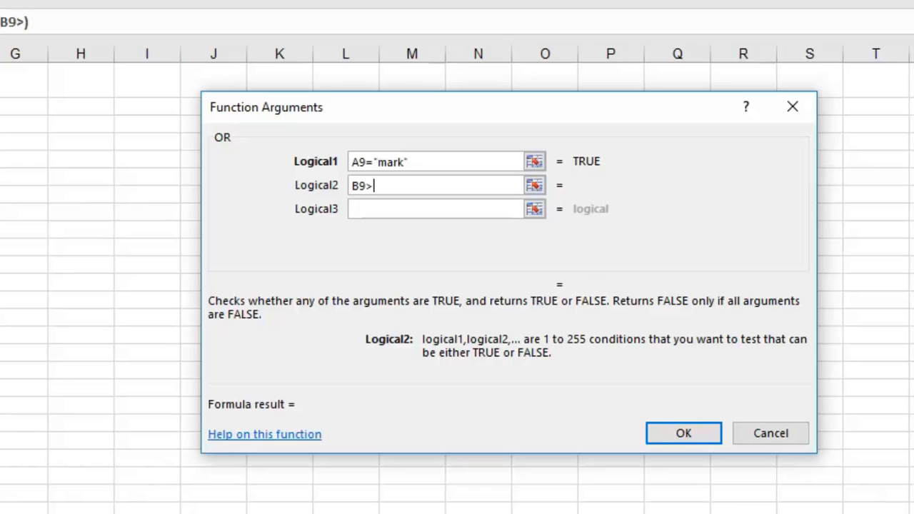
text(100000)
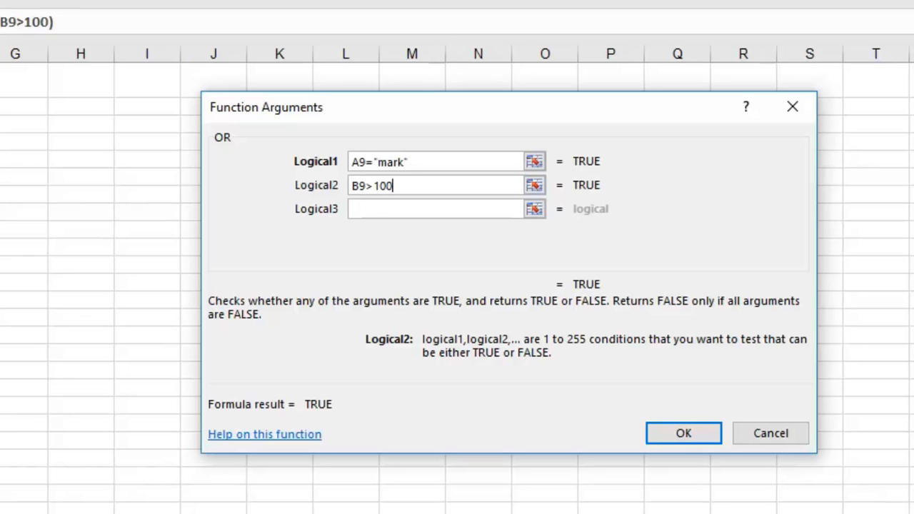
click(686, 436)
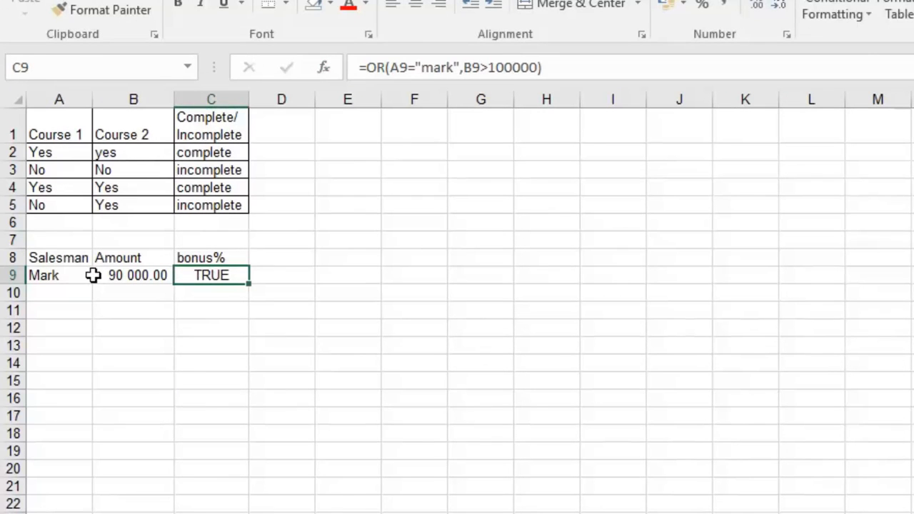
Step: Change the salesman in A9 to a different name and check the OR result in C9
click(66, 279)
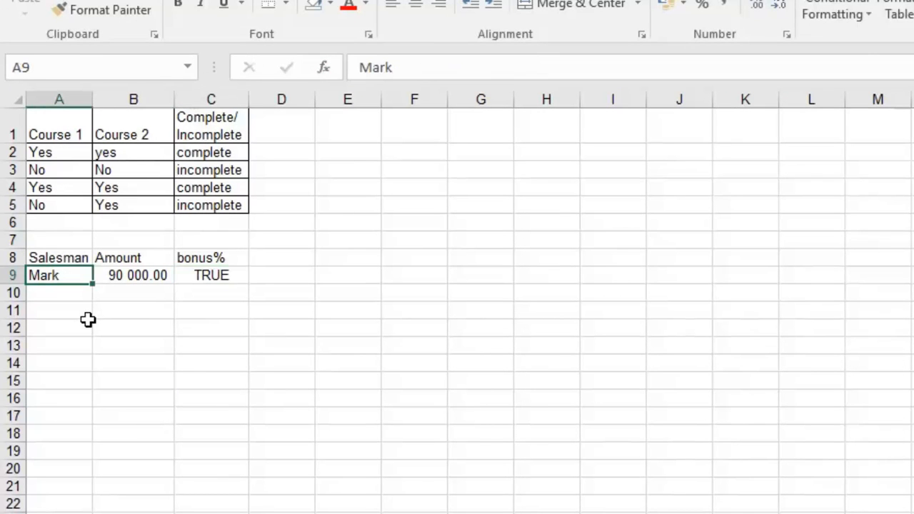
text(john)
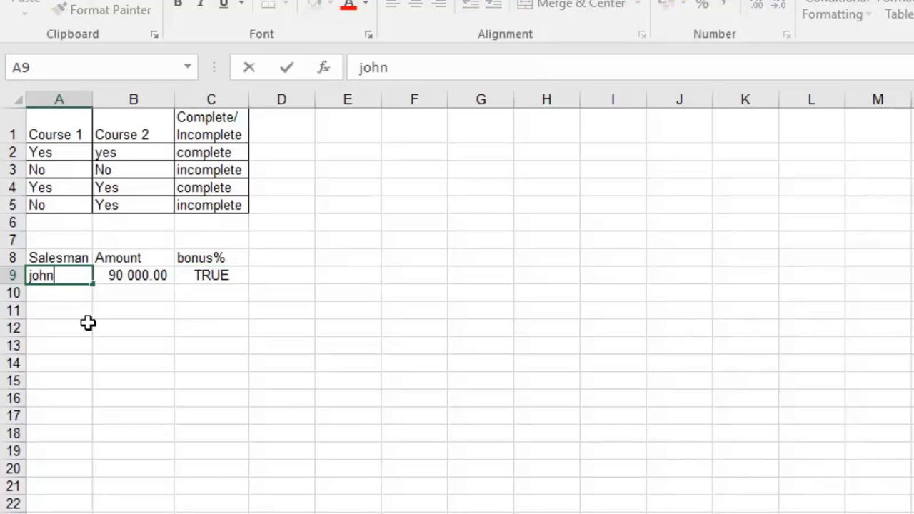
key(Return)
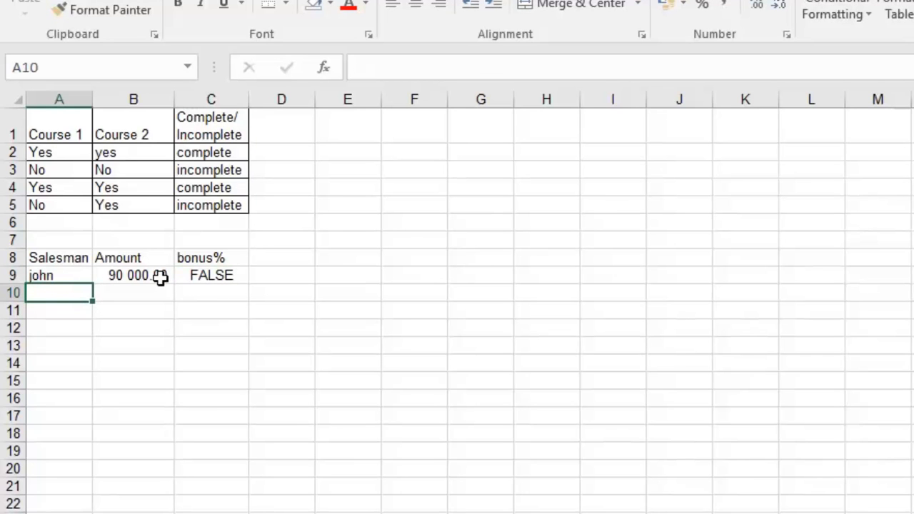
click(203, 275)
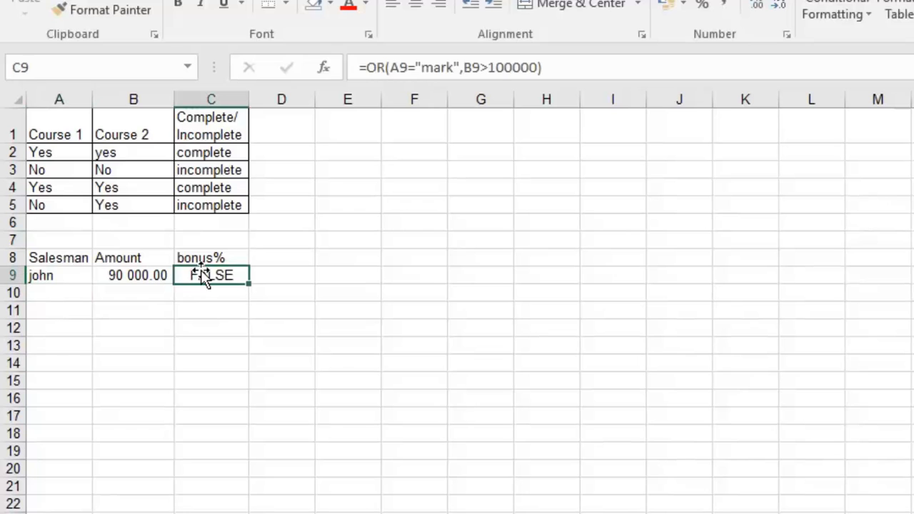
Step: Restore the original salesman's name in A9
click(74, 277)
text(M)
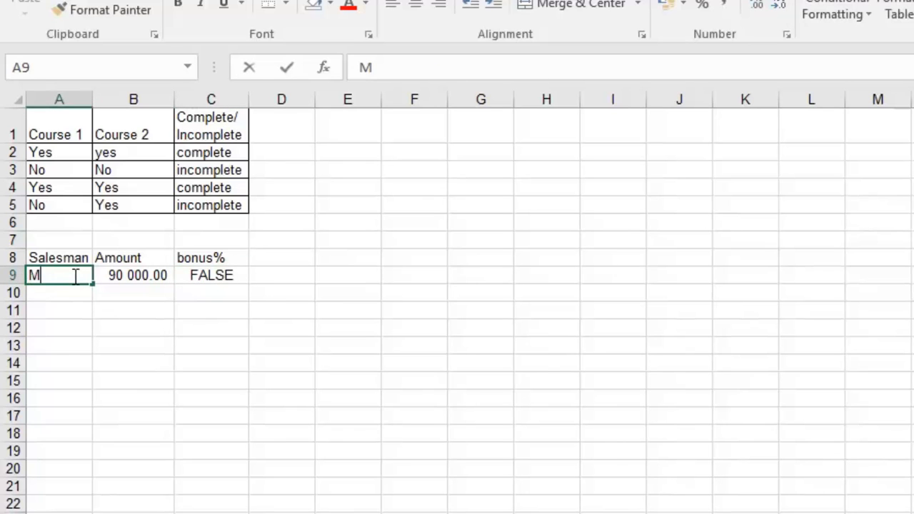
text(ark)
key(Return)
Step: Nest the existing OR formula in C9 inside an IF function as its logical test
click(209, 277)
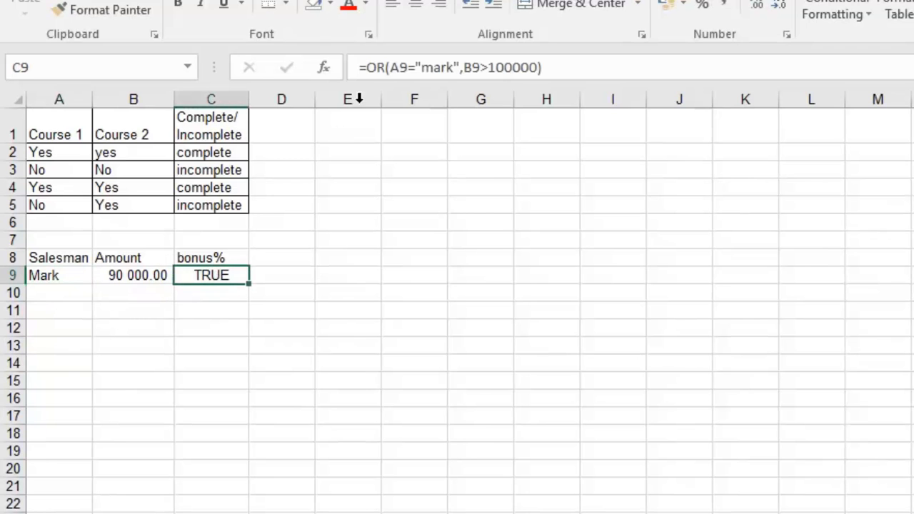
click(367, 66)
text(i)
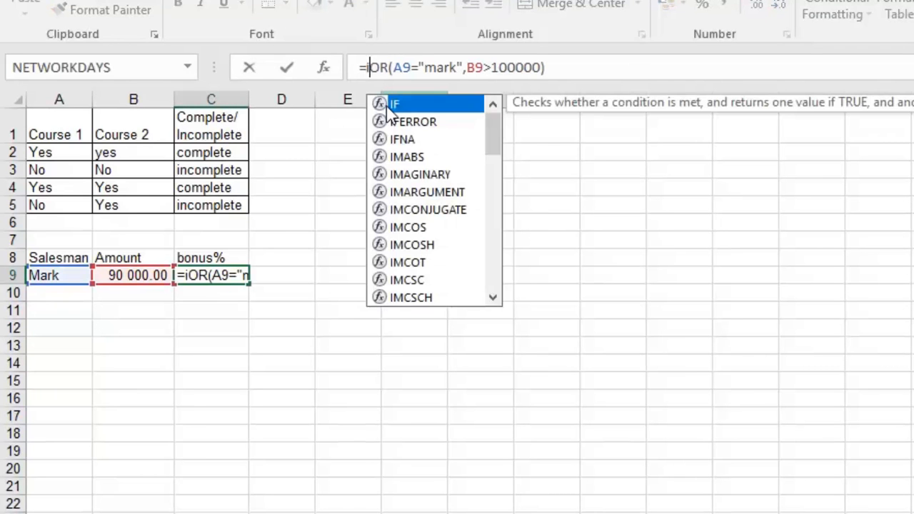
double_click(417, 107)
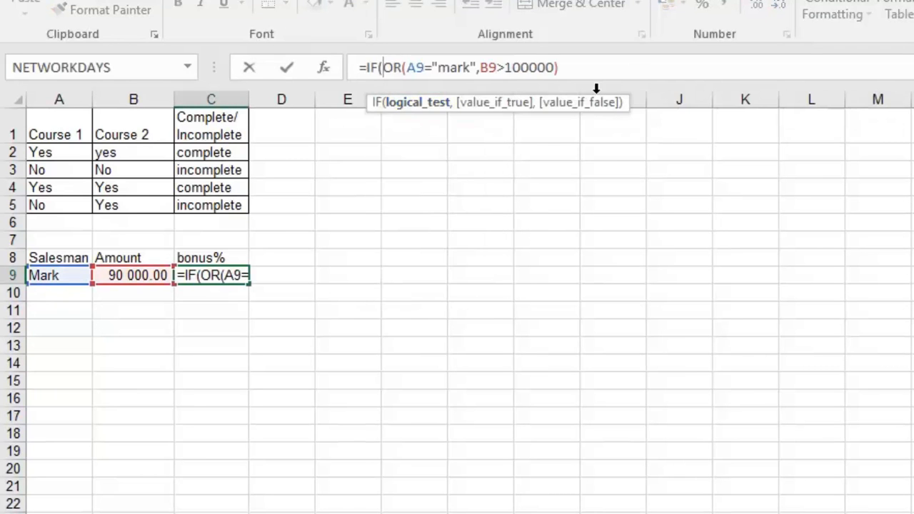
click(582, 69)
text(,)
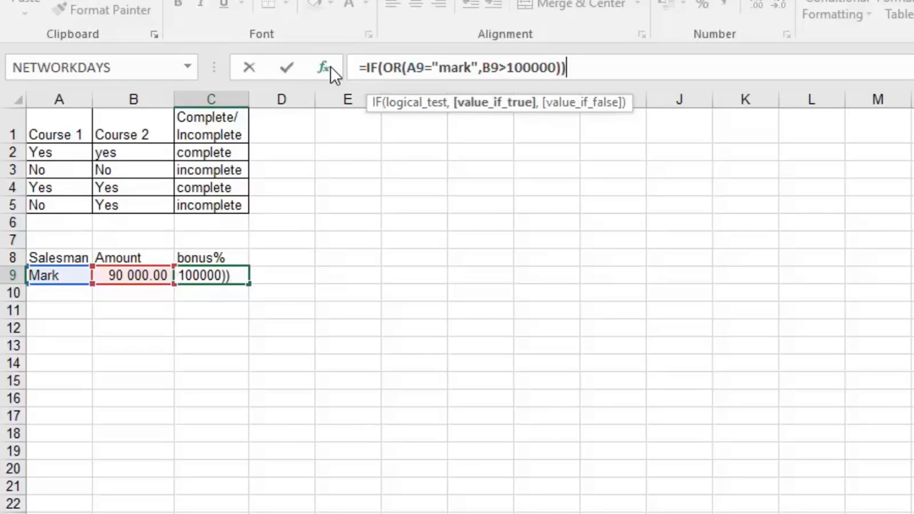
Step: Set the IF function in C9 to return B9*10% when true and 0 when false
click(329, 67)
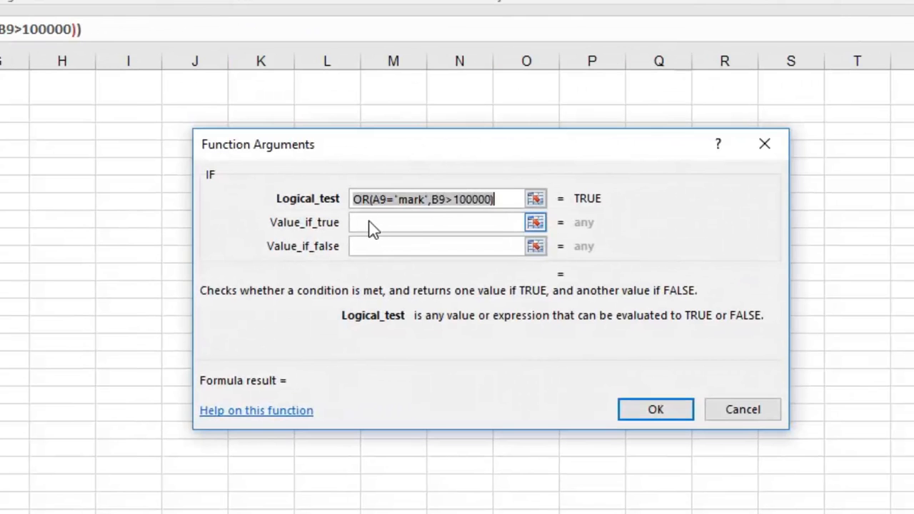
click(370, 225)
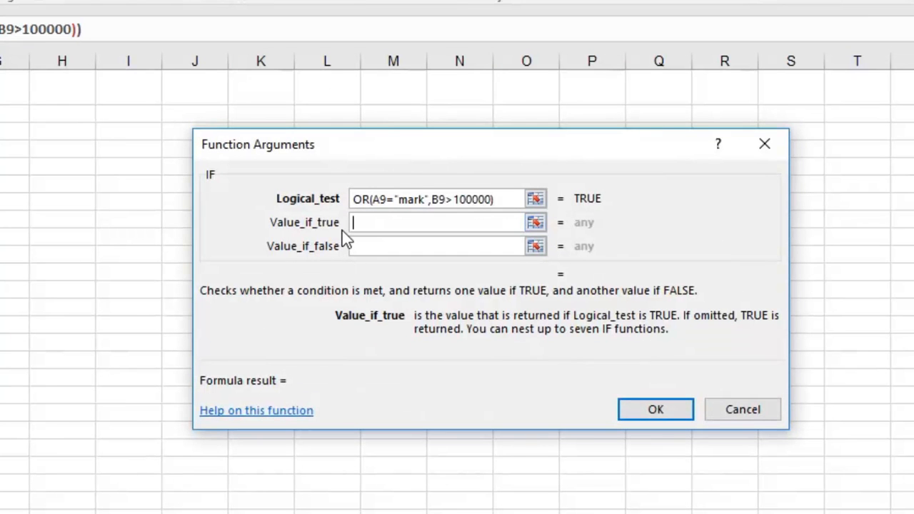
text(B9)
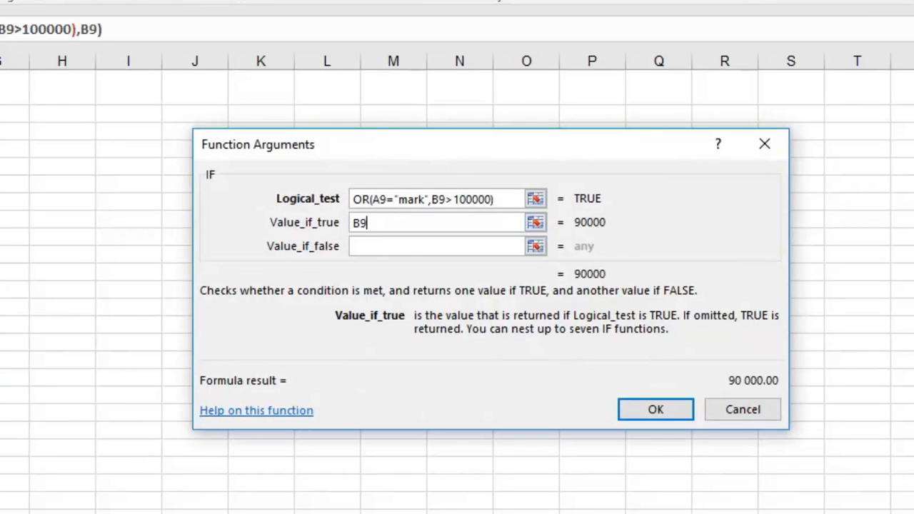
text(*10)
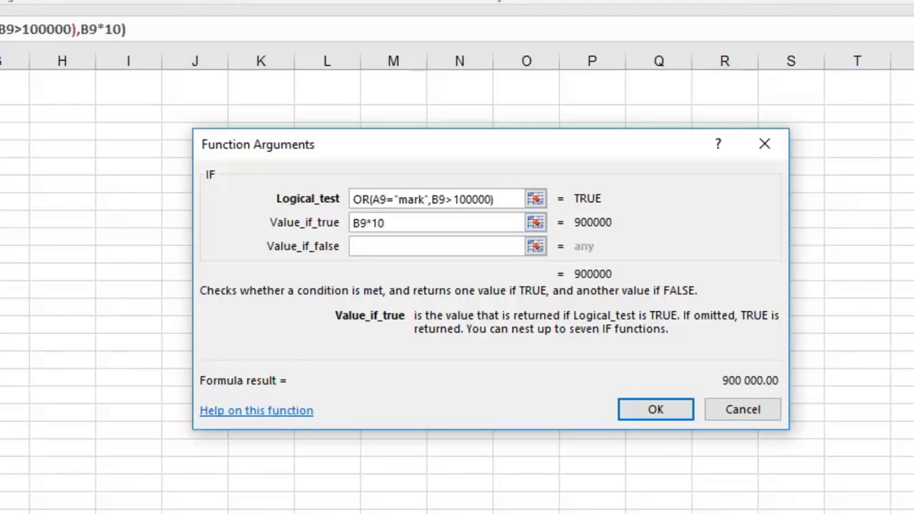
text(%)
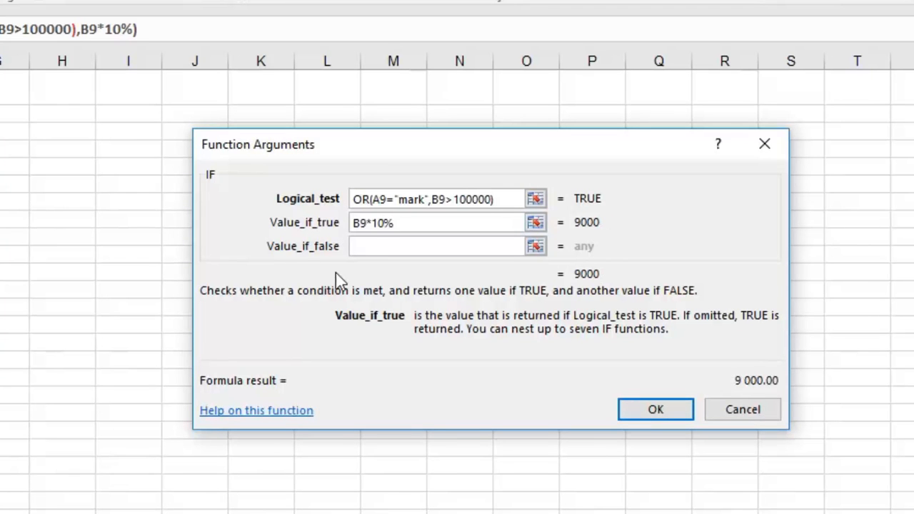
click(371, 247)
text(0)
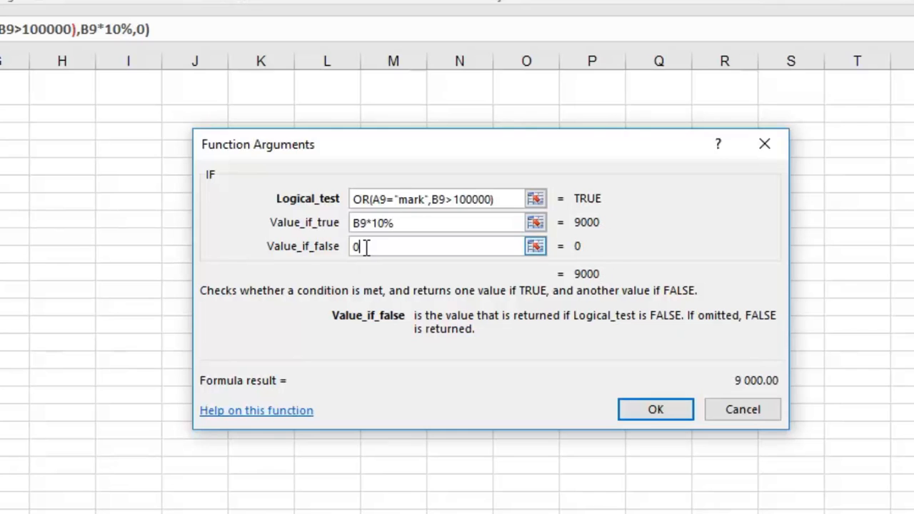
click(637, 412)
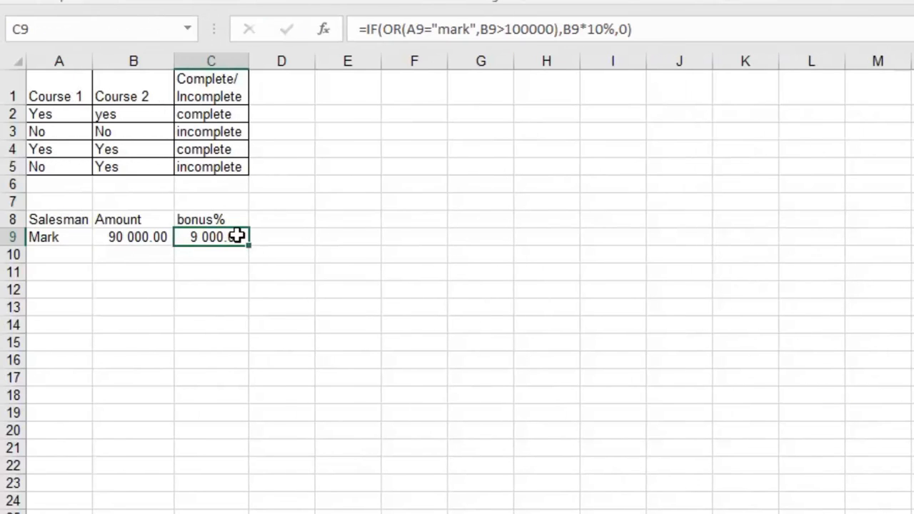
Step: Enter another salesman's name in A9 and check the bonus formula result in C9
click(72, 238)
text(Peter)
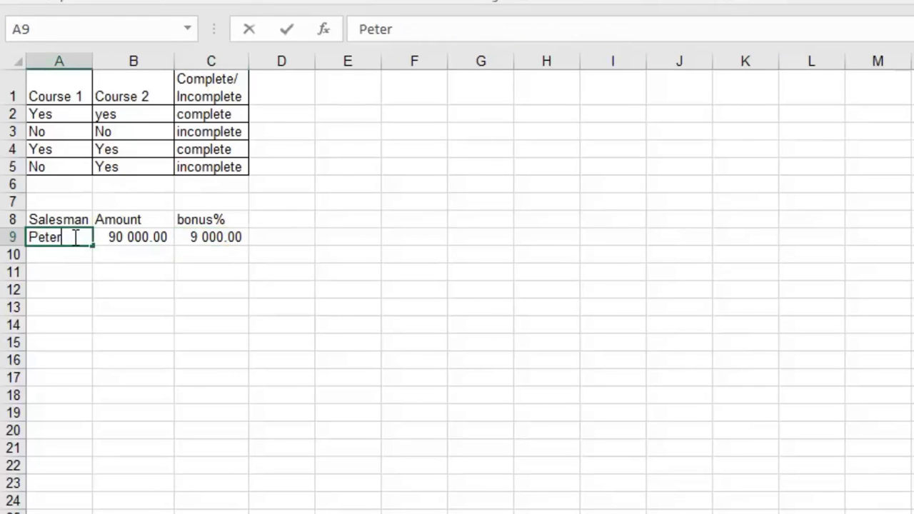
key(Return)
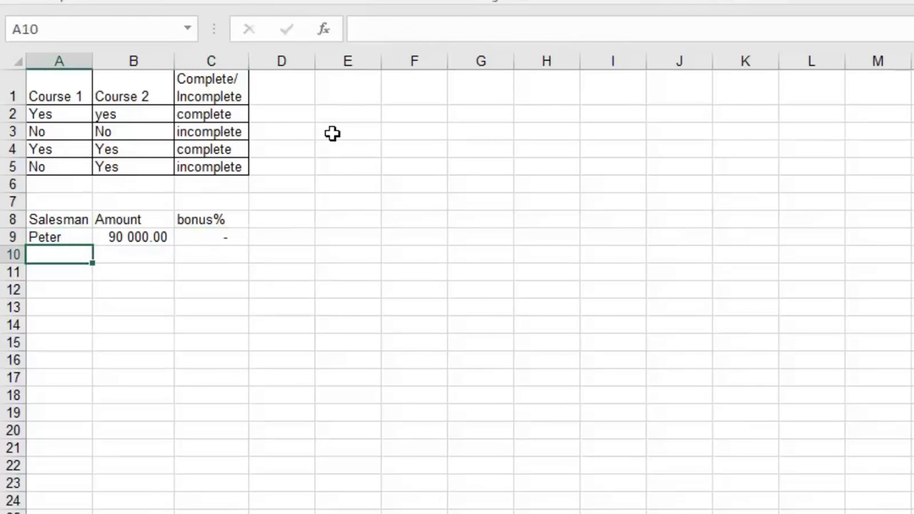
click(194, 237)
Step: Clear the formulas in C2:C5 and begin an OR function in C2 with A2="yes" as its first condition
drag(236, 116, 227, 158)
key(Delete)
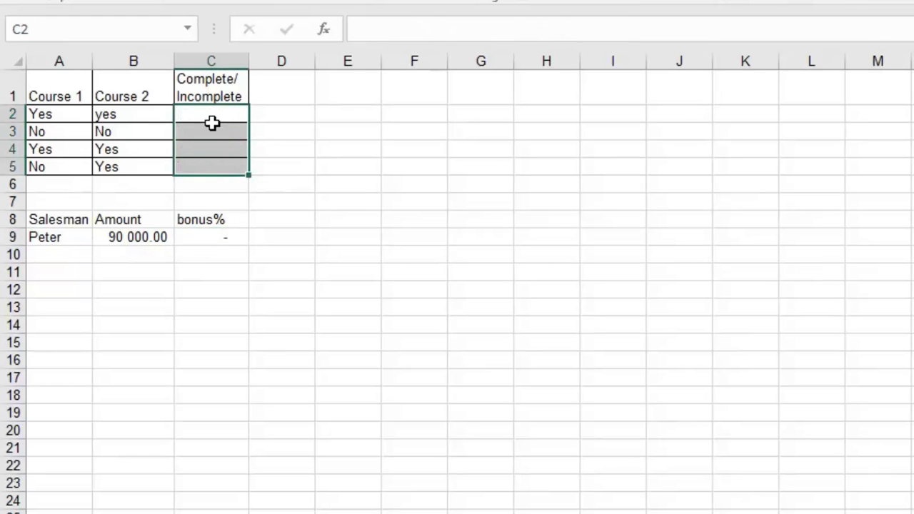
click(208, 112)
text(=or)
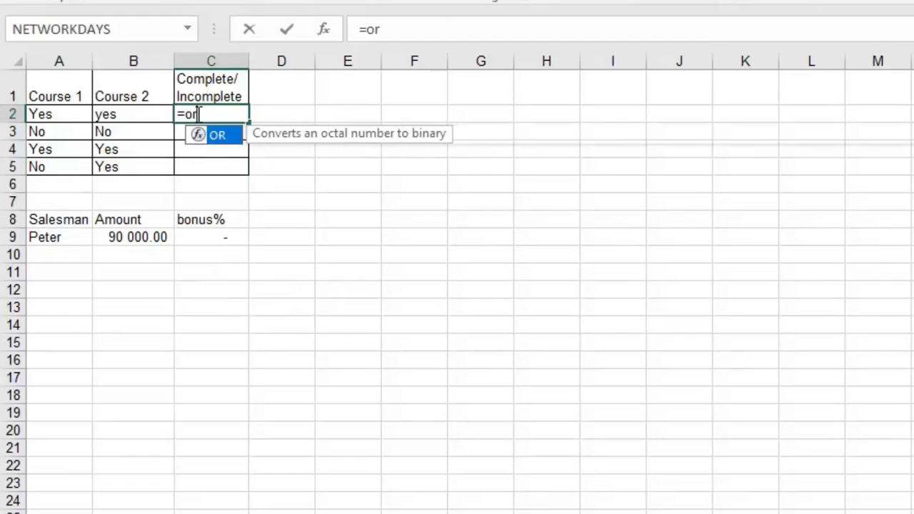
double_click(222, 139)
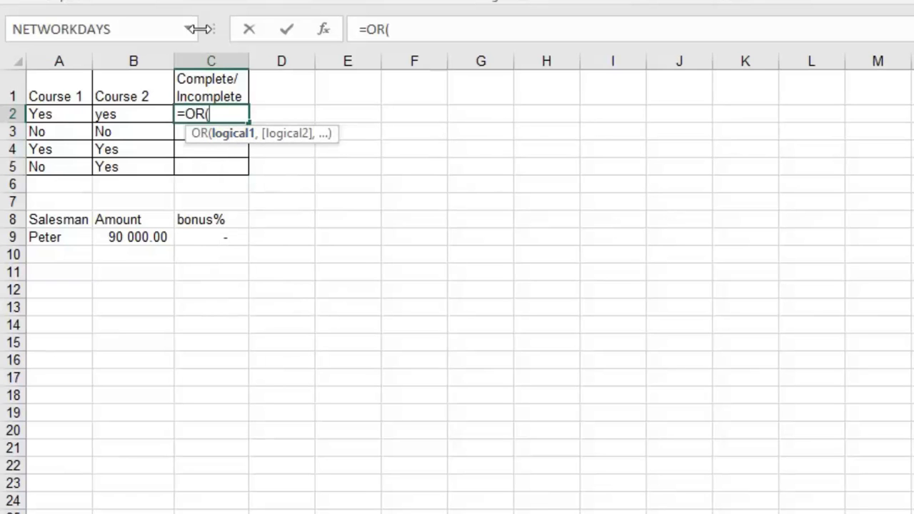
click(327, 34)
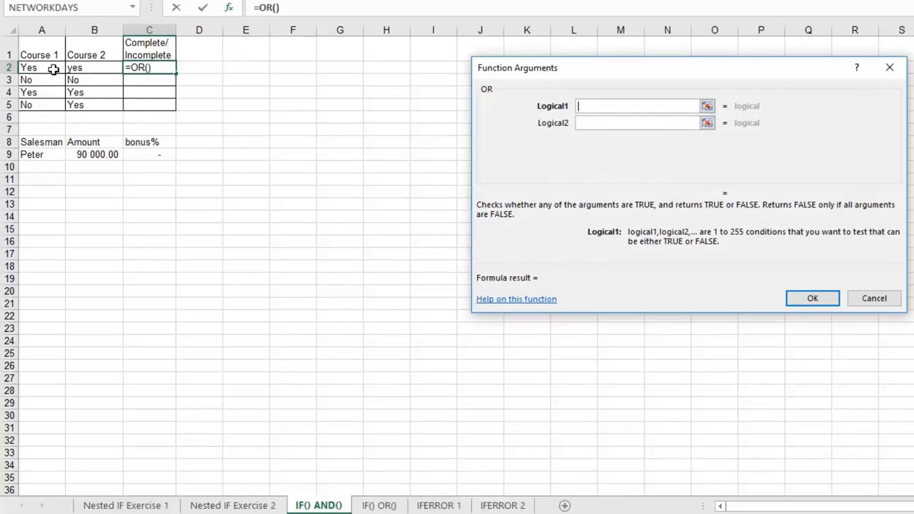
click(53, 68)
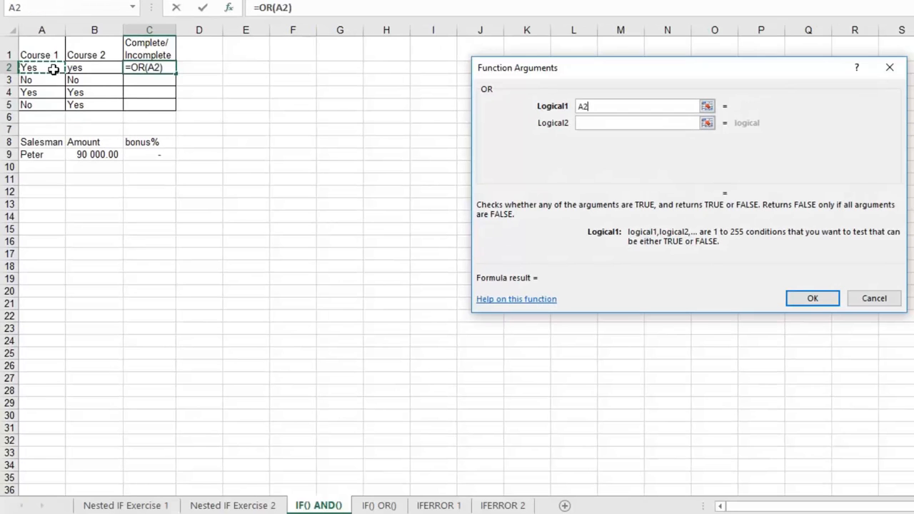
text(="yes")
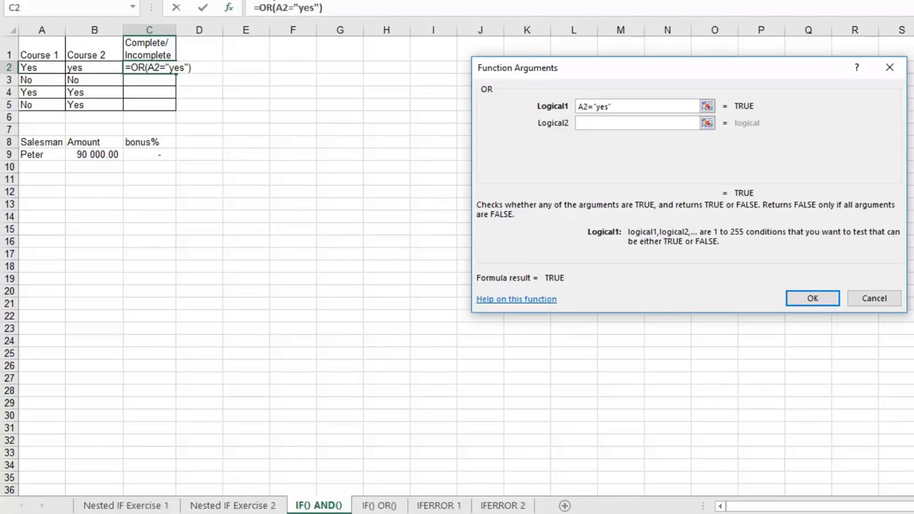
Step: Add B2="yes" as the second condition of the OR function in C2 and complete the function
click(580, 123)
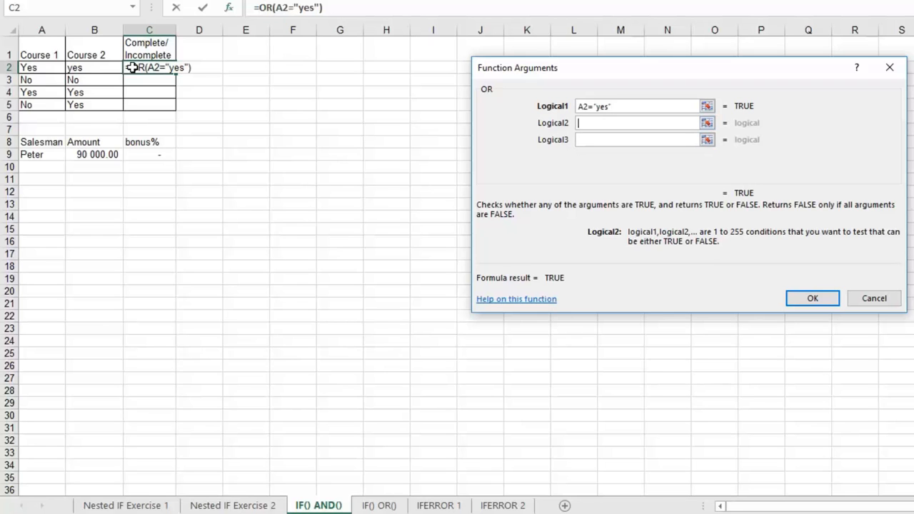
click(104, 68)
text(=)
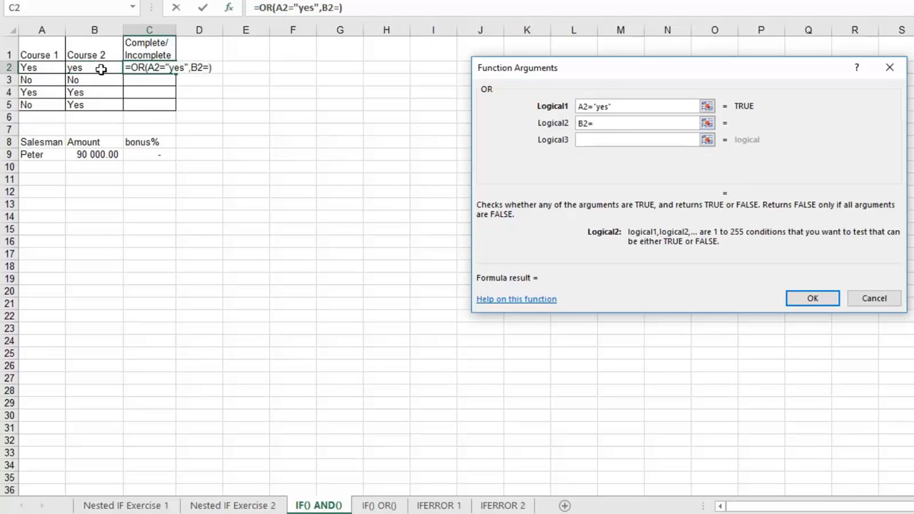
text("yes")
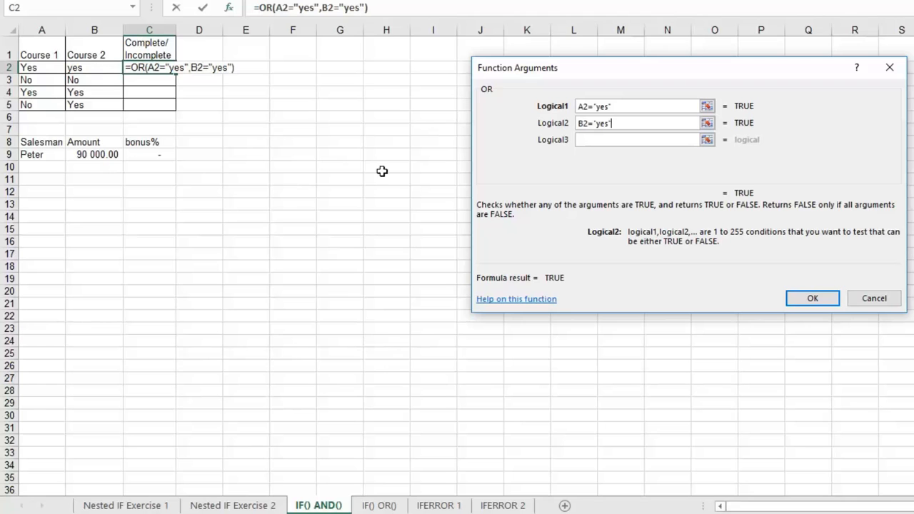
click(813, 298)
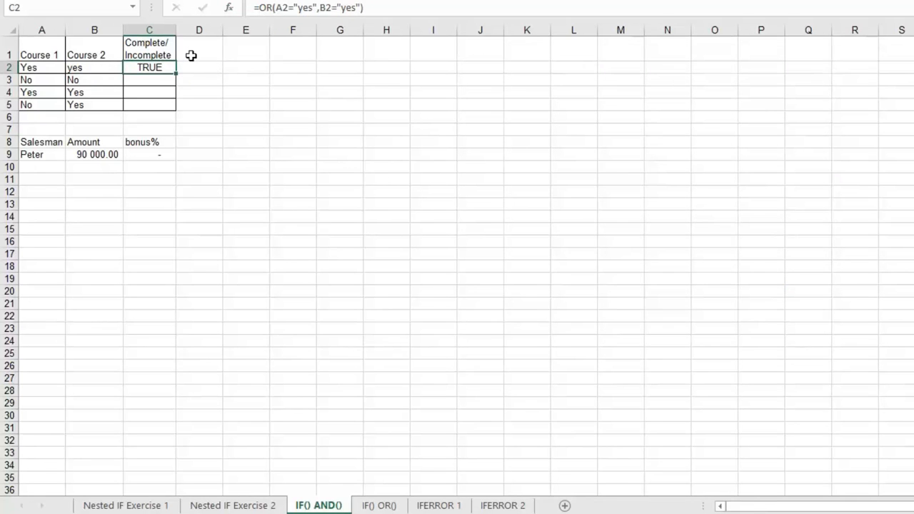
Step: Nest the OR formula in C2 inside an IF function as its logical test
click(262, 8)
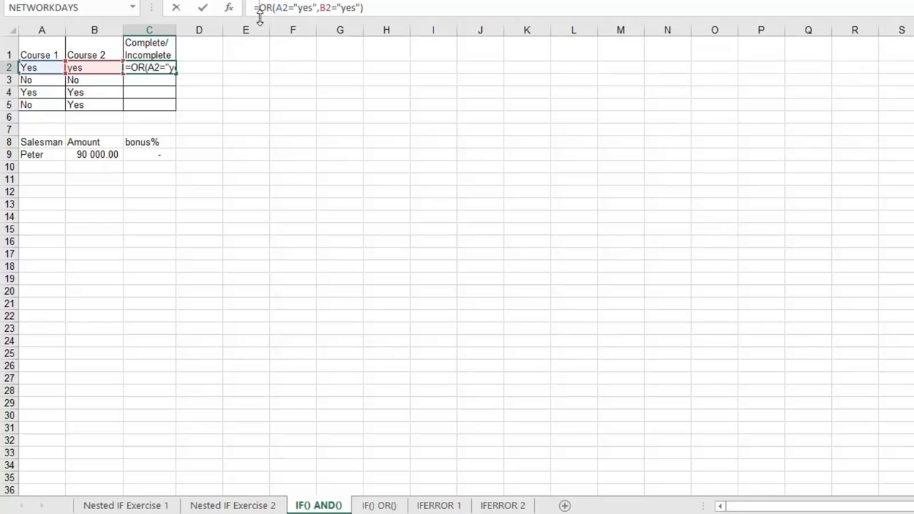
text(i)
double_click(280, 36)
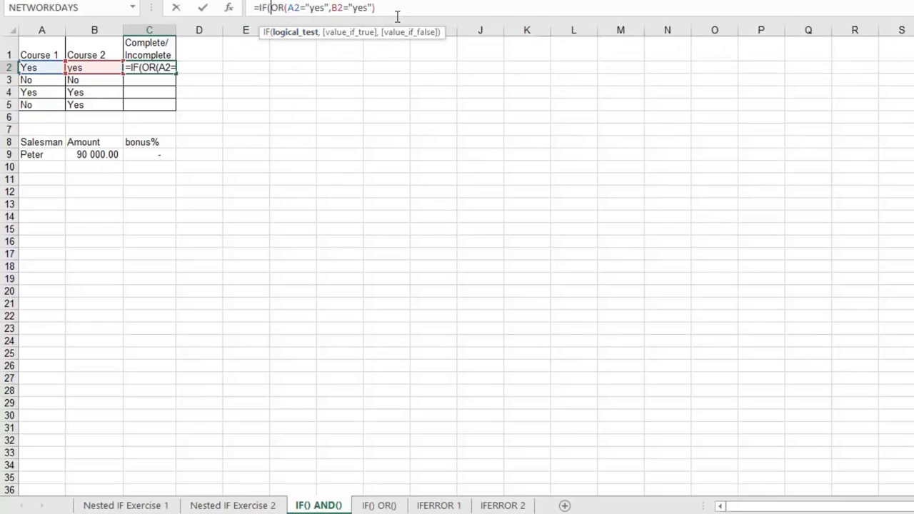
text(,)
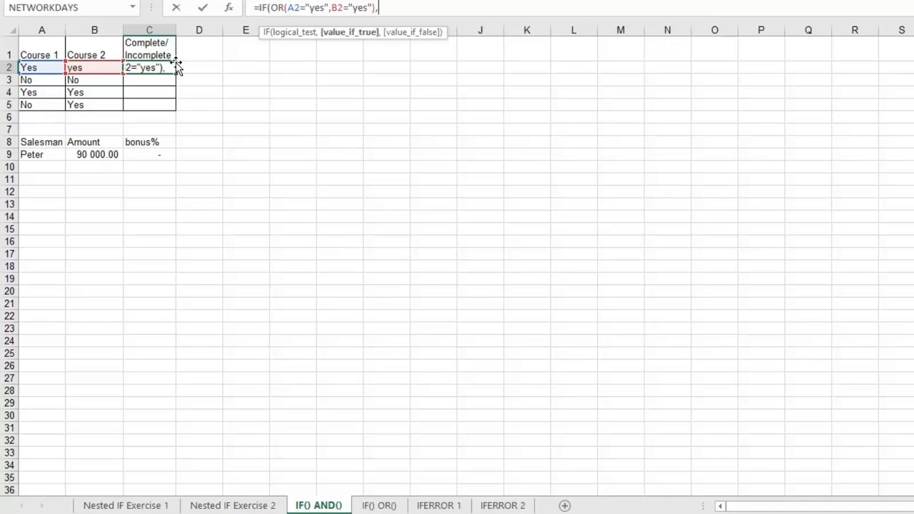
Step: Set the IF function in C2 to return "complete" when true and "incomplete" when false, accepting the closing-bracket correction
text("com)
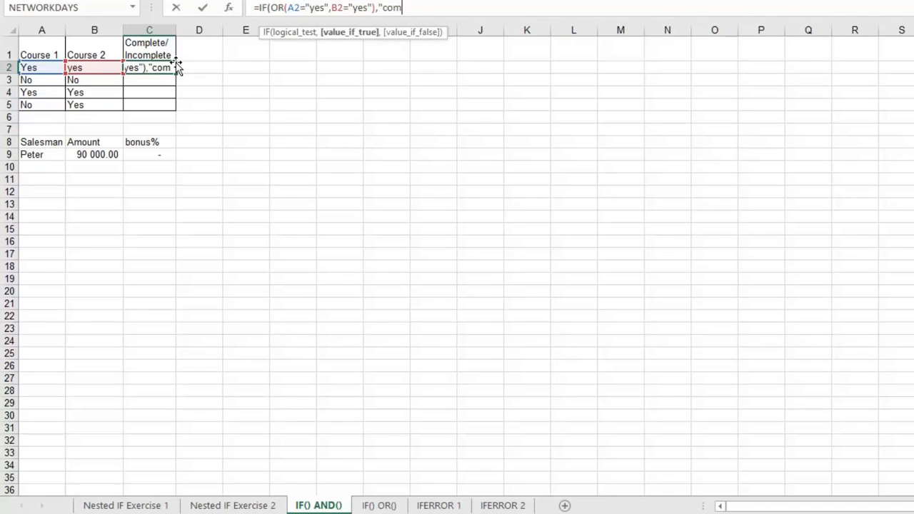
text(plete")
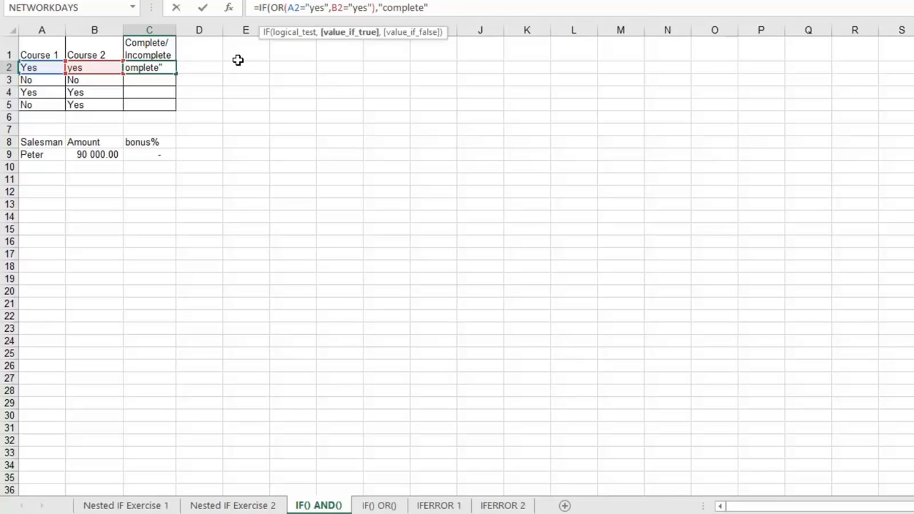
text(,)
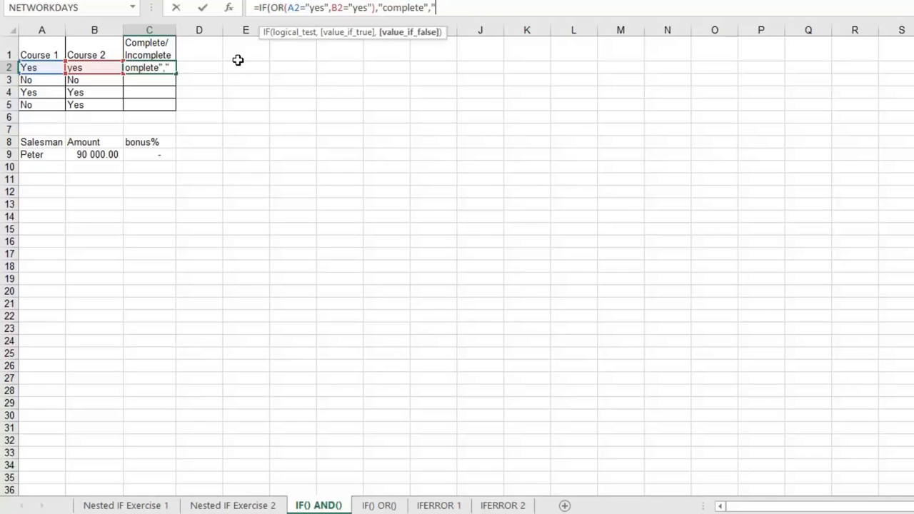
text("incomplete)
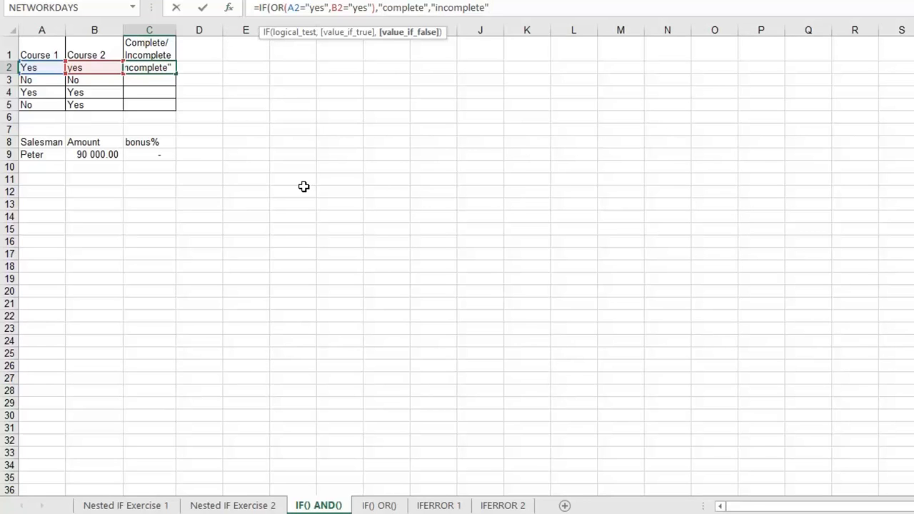
key(Return)
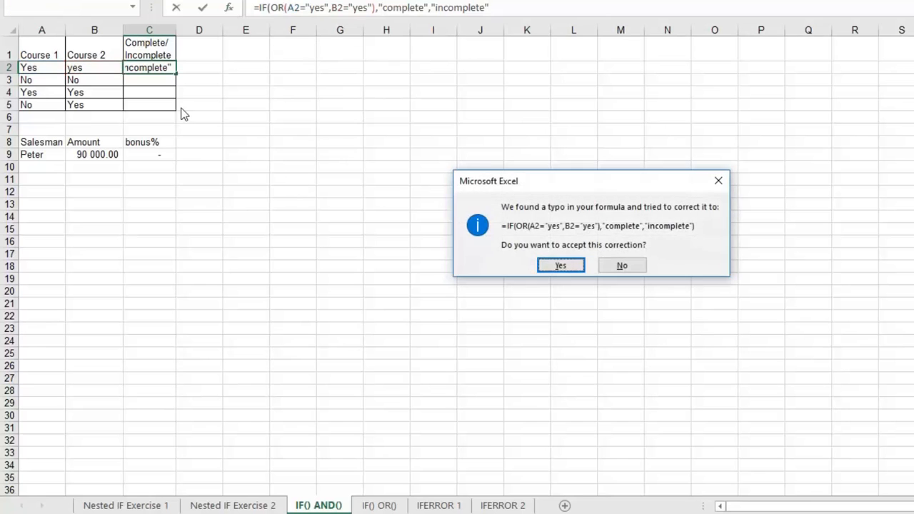
click(546, 267)
Step: Copy the C2 formula down through C5 and check row 3's course entries against its result in C3
click(169, 68)
drag(177, 74, 162, 108)
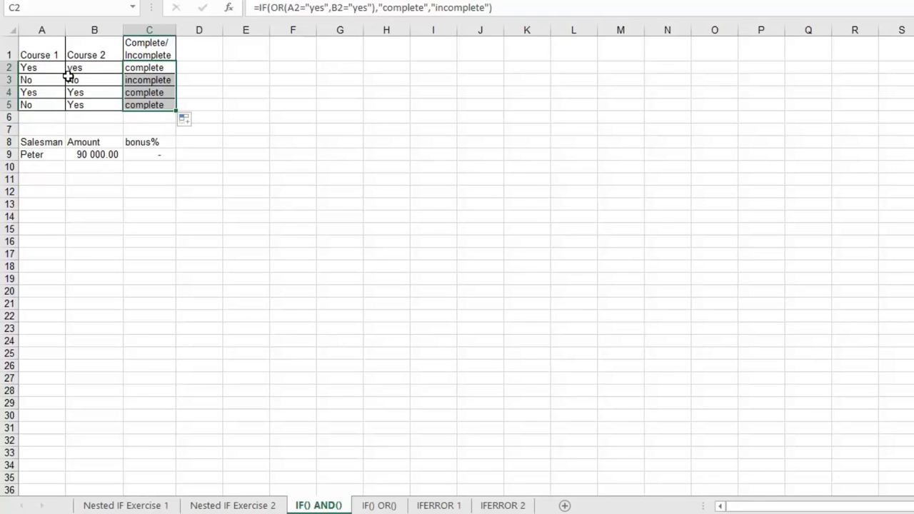
click(28, 81)
click(73, 78)
click(163, 82)
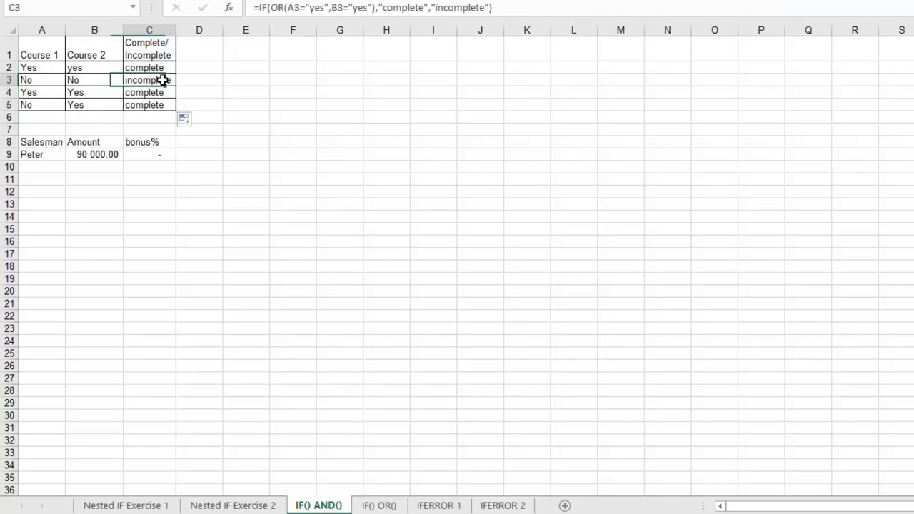